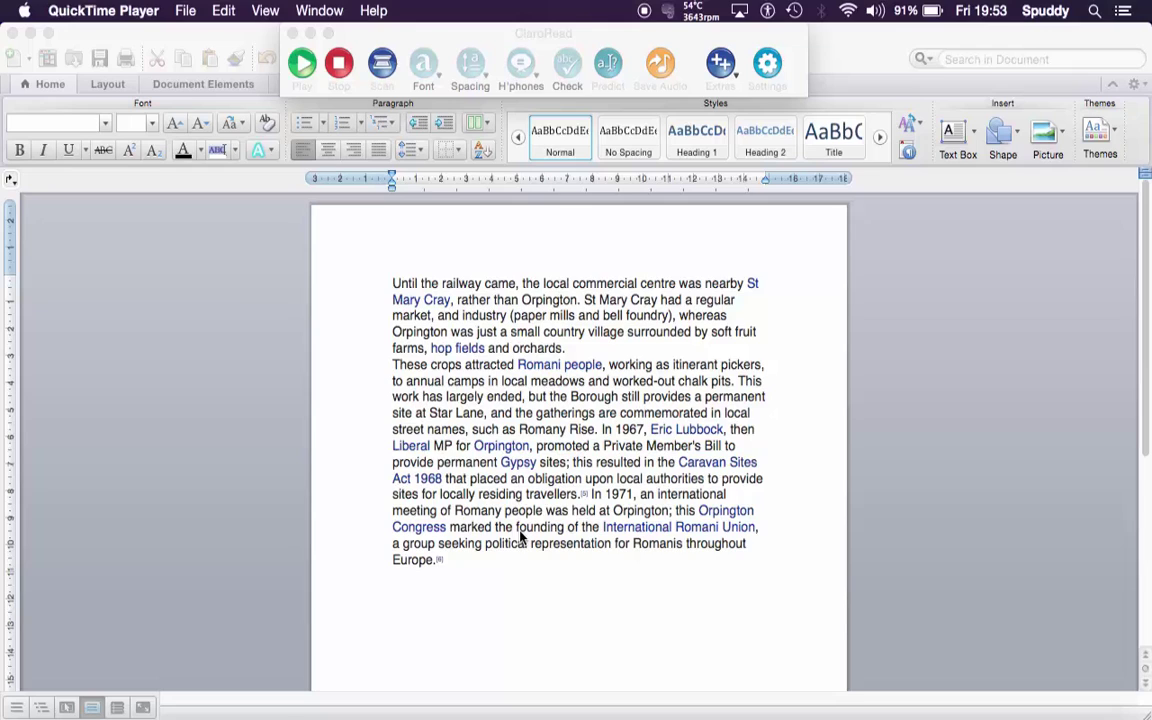
# Select all the Word document text and start saving it as audio
pyautogui.click(455, 563)
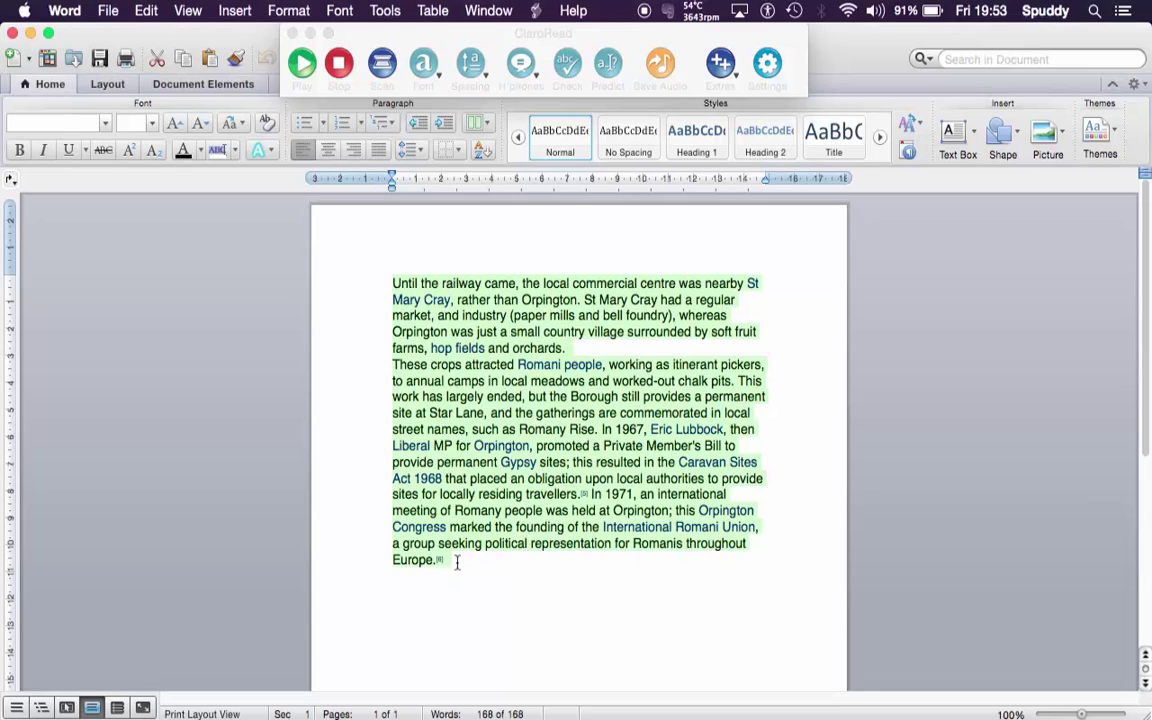
pyautogui.click(456, 563)
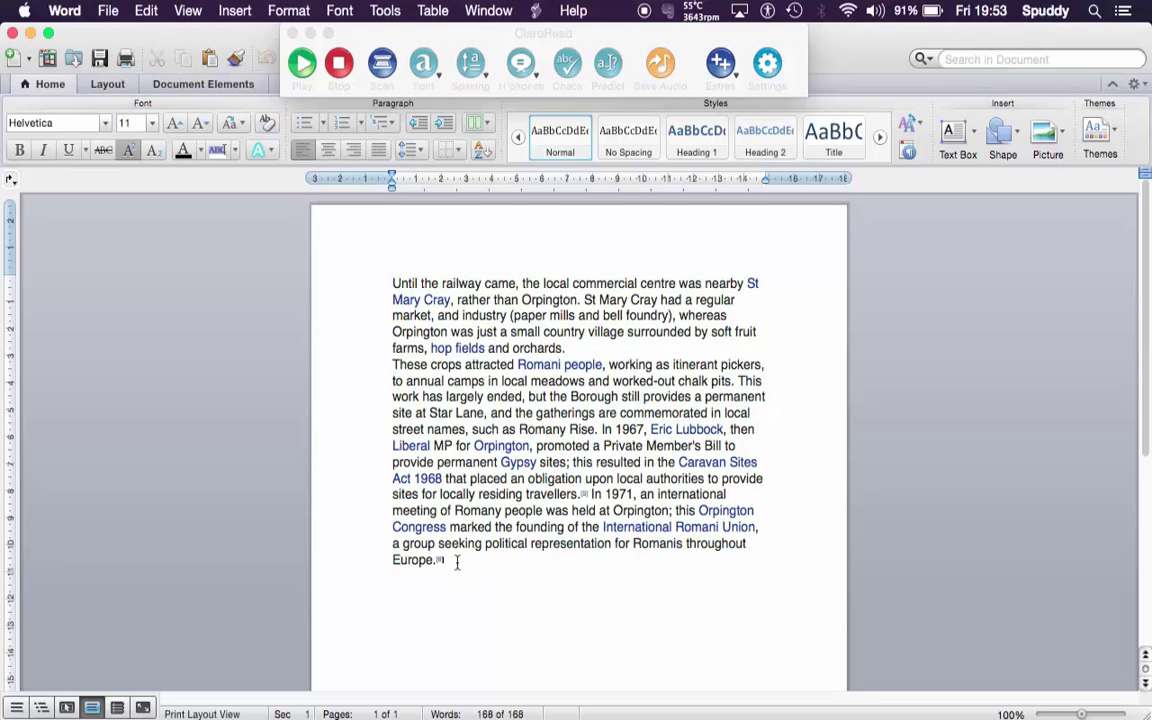
pyautogui.press('super+a')
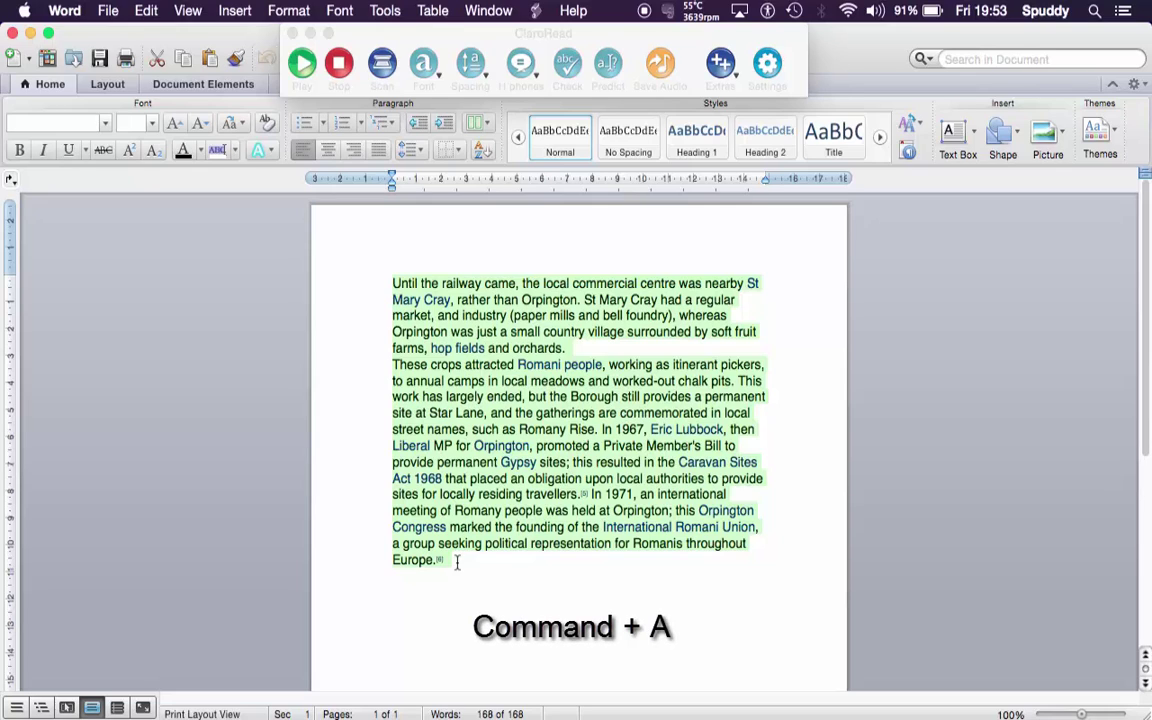
pyautogui.click(660, 64)
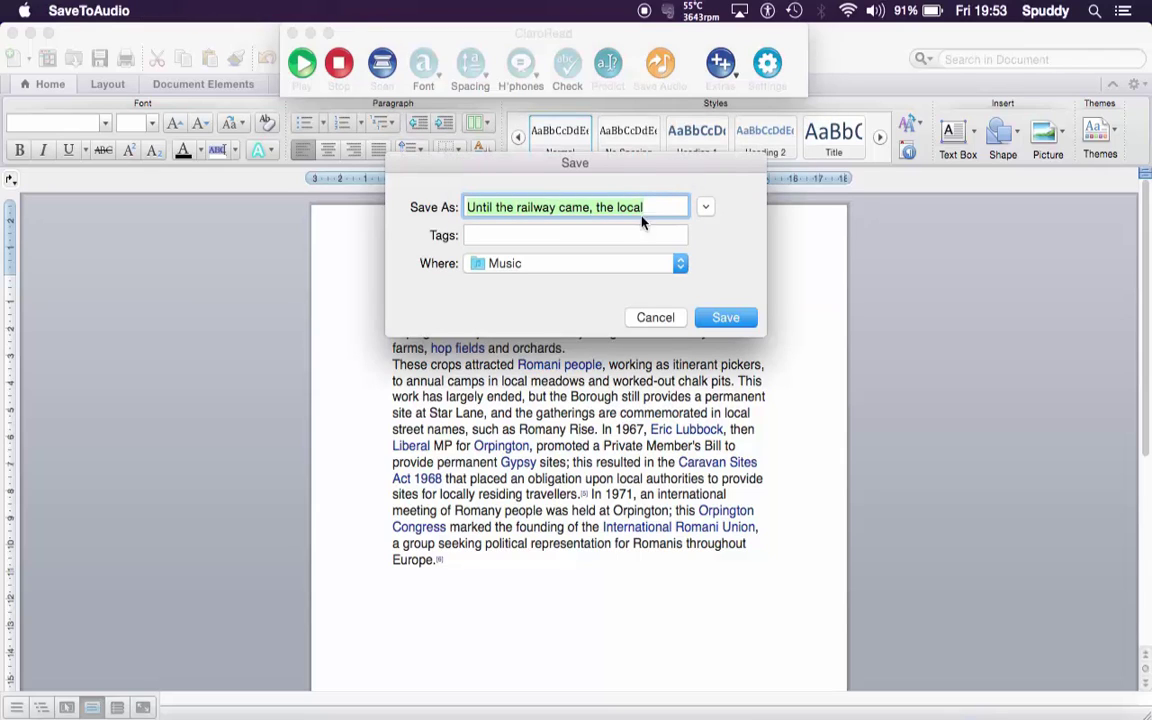
# Name the audio file 'Railway', save it to the Desktop, and tag it Red
pyautogui.click(654, 208)
pyautogui.press('BackSpace')
pyautogui.press('BackSpace')
pyautogui.press('BackSpace')
pyautogui.press('BackSpace')
pyautogui.press('BackSpace')
pyautogui.press('BackSpace')
pyautogui.press('BackSpace')
pyautogui.press('BackSpace')
pyautogui.press('BackSpace')
pyautogui.press('BackSpace')
pyautogui.press('BackSpace')
pyautogui.press('BackSpace')
pyautogui.press('BackSpace')
pyautogui.press('BackSpace')
pyautogui.press('BackSpace')
pyautogui.press('BackSpace')
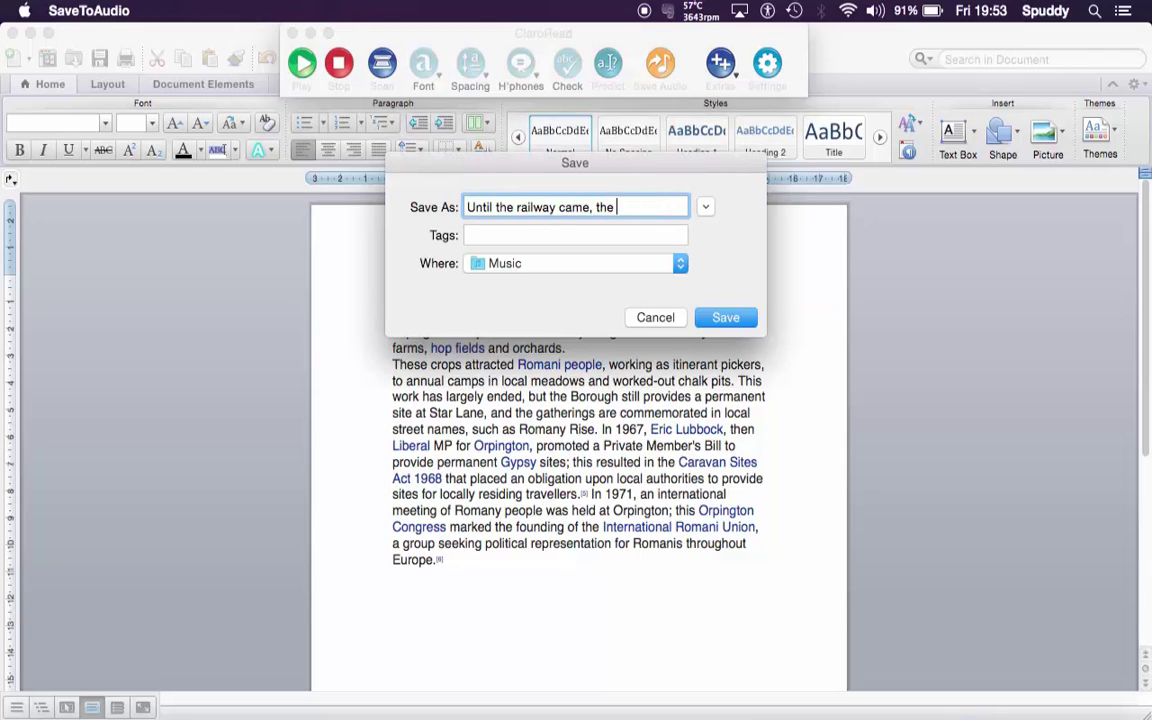
pyautogui.press('BackSpace')
pyautogui.press('BackSpace')
pyautogui.press('BackSpace')
pyautogui.press('BackSpace')
pyautogui.press('BackSpace')
pyautogui.press('BackSpace')
pyautogui.press('BackSpace')
pyautogui.press('BackSpace')
pyautogui.press('BackSpace')
pyautogui.press('BackSpace')
pyautogui.press('BackSpace')
pyautogui.press('BackSpace')
pyautogui.press('BackSpace')
pyautogui.press('BackSpace')
pyautogui.press('BackSpace')
pyautogui.press('BackSpace')
pyautogui.press('BackSpace')
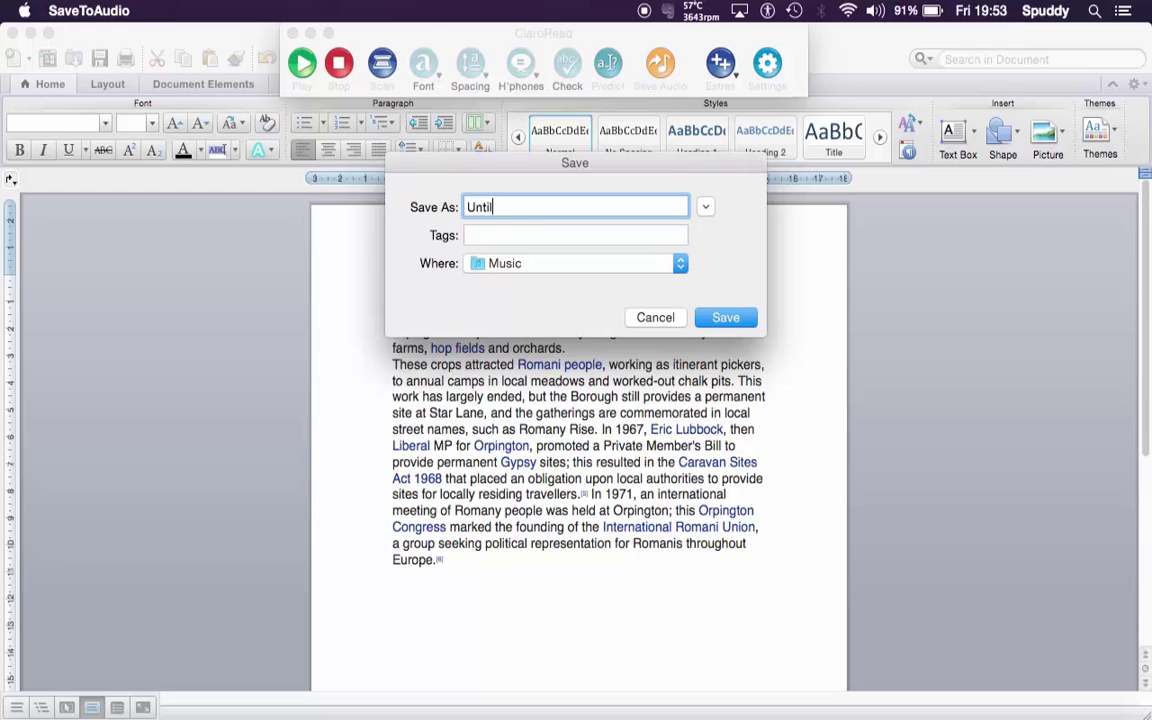
pyautogui.write('Railway')
pyautogui.click(674, 264)
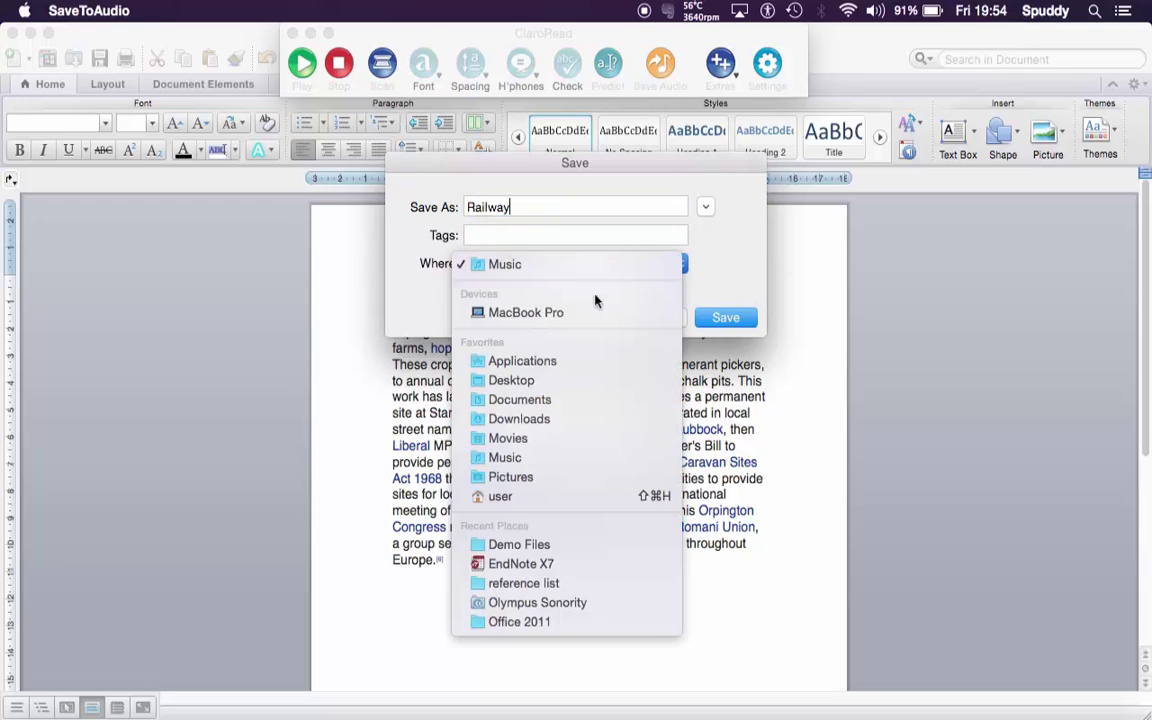
pyautogui.click(542, 380)
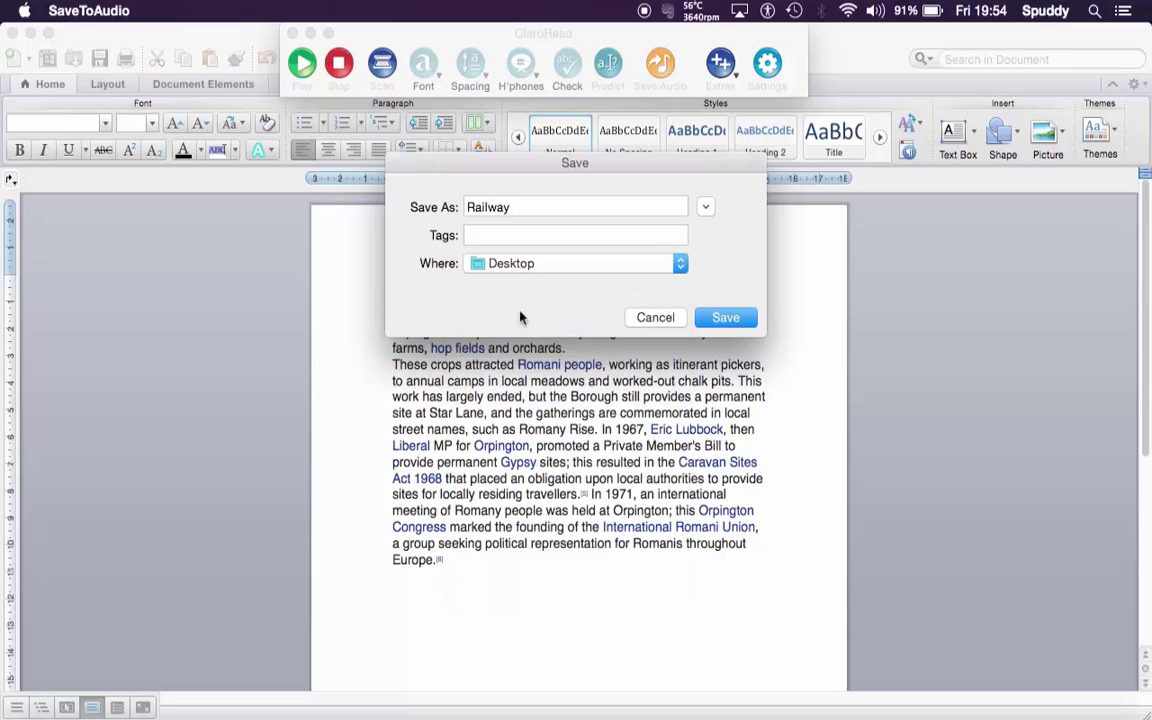
pyautogui.click(489, 236)
pyautogui.click(497, 263)
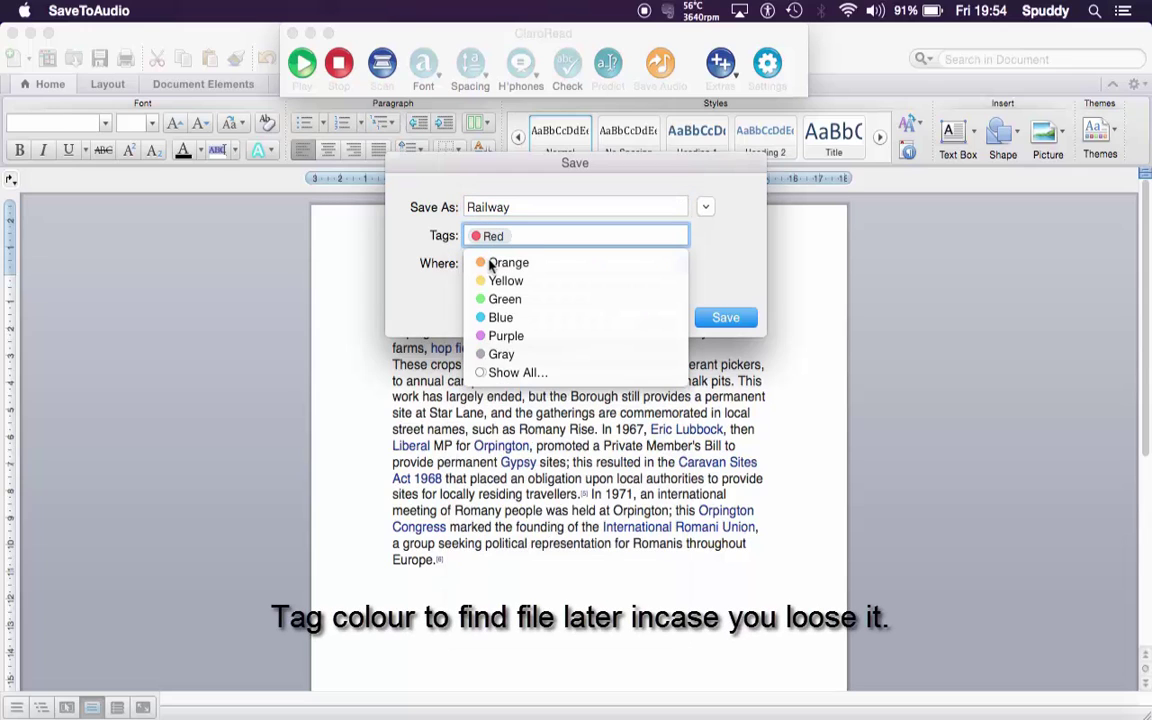
pyautogui.click(715, 295)
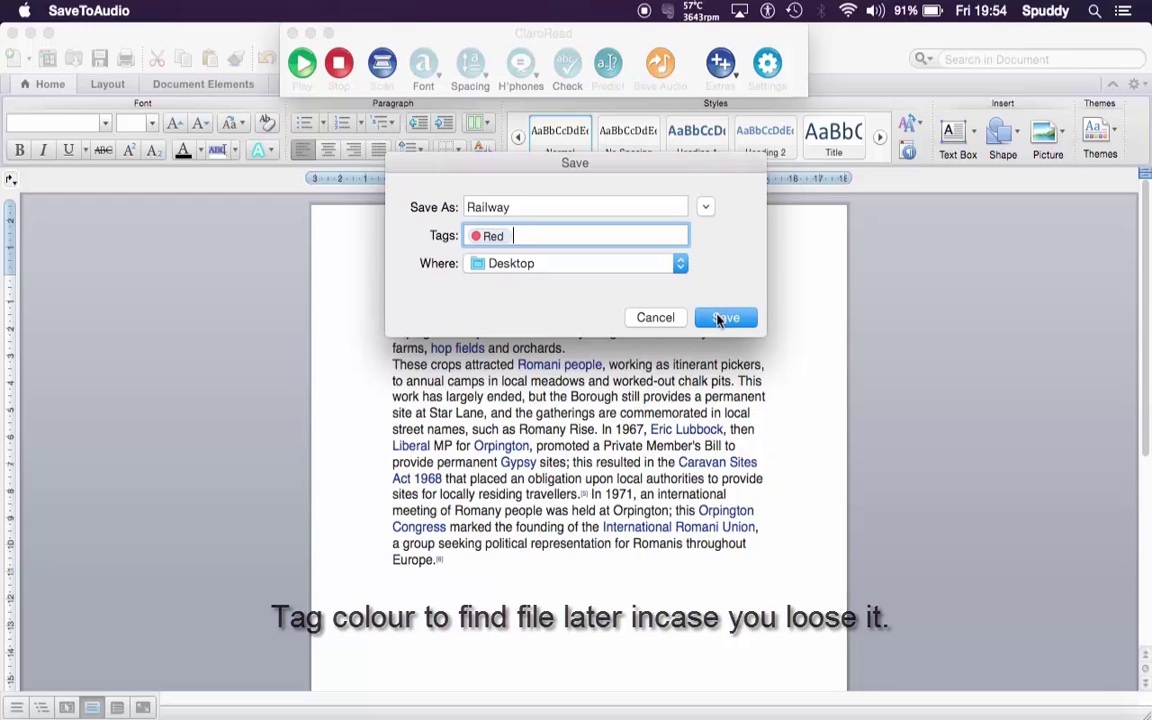
# Save the audio, close Word, play Railway.aiff in iTunes, and pause it
pyautogui.click(722, 318)
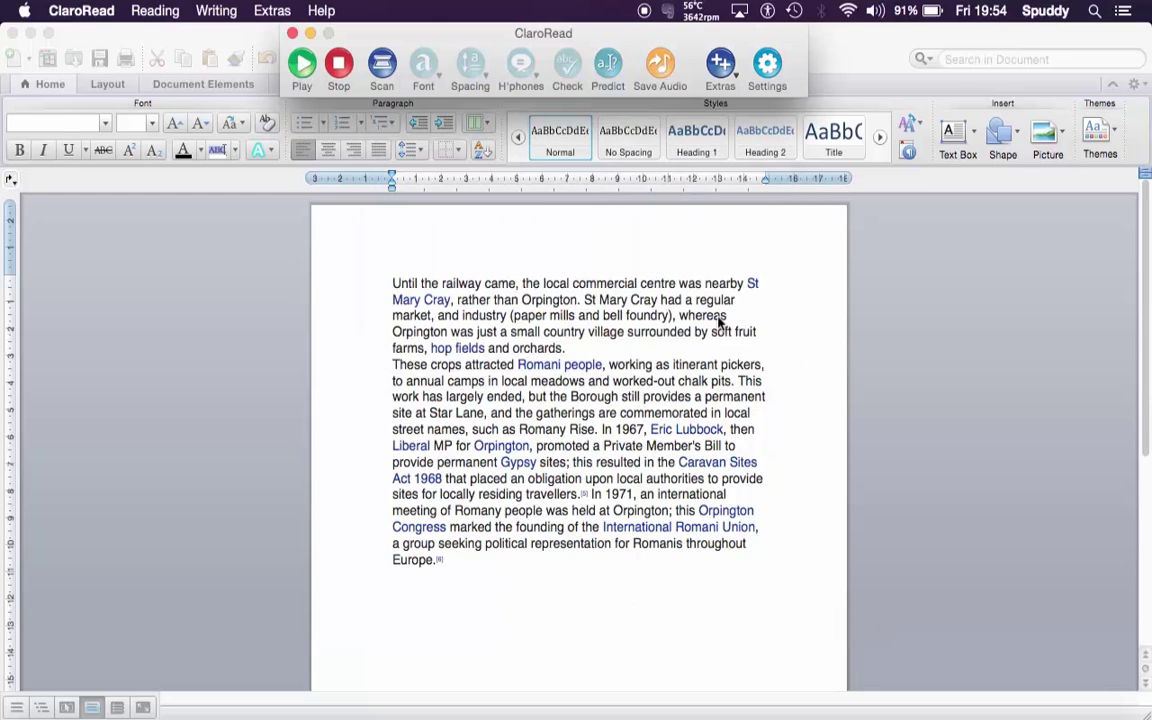
pyautogui.click(12, 33)
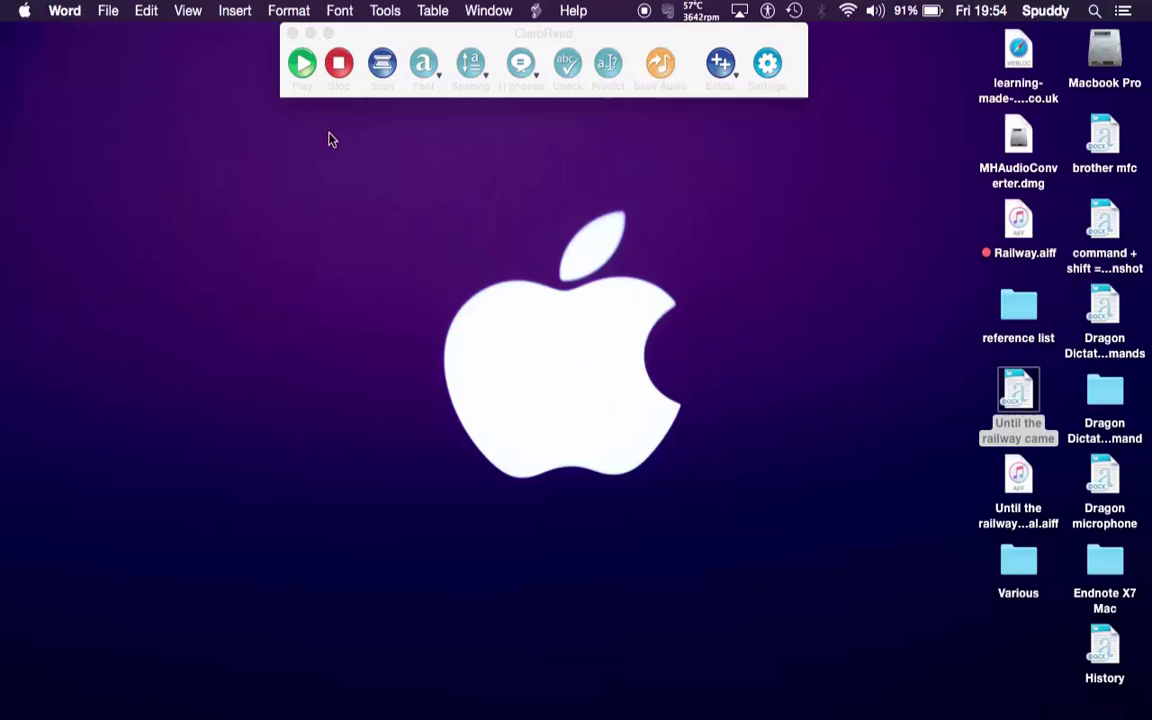
pyautogui.click(1016, 227)
pyautogui.doubleClick(1016, 227)
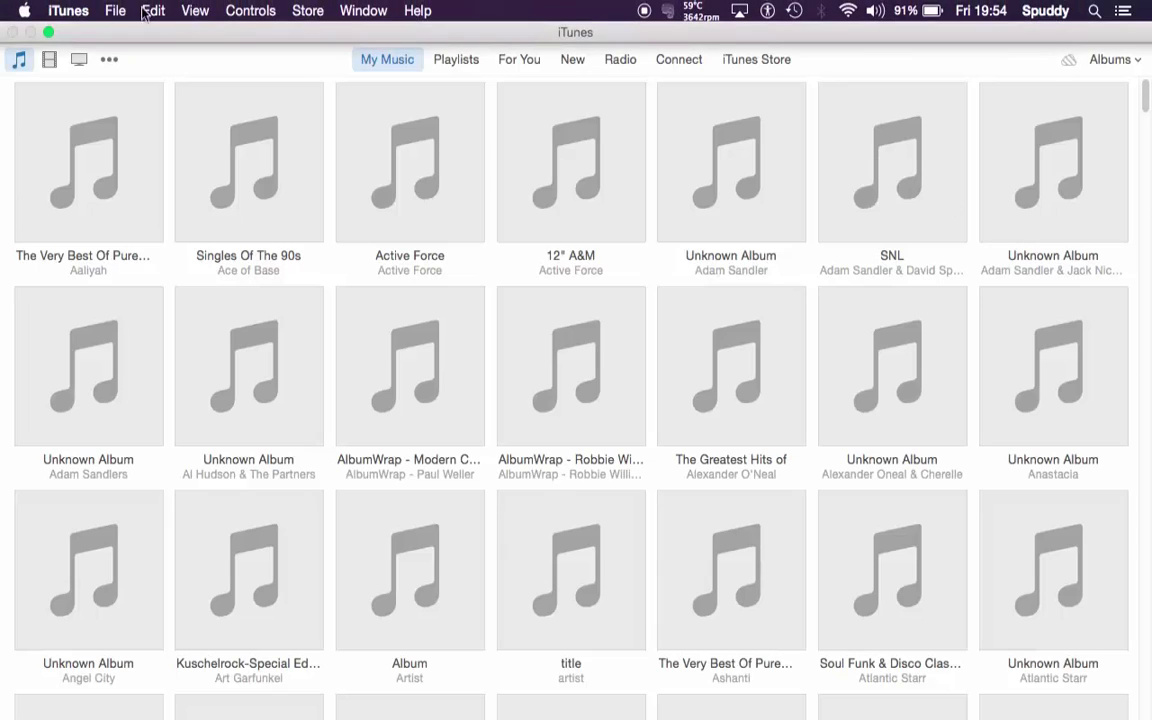
pyautogui.click(121, 22)
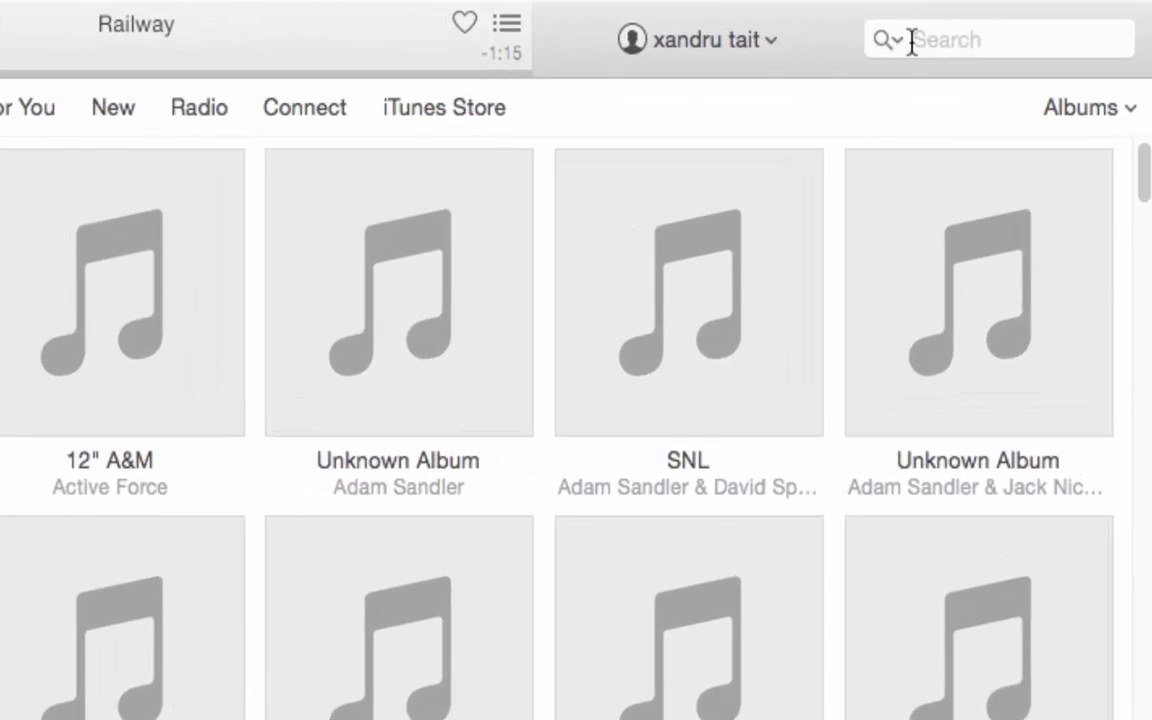
# Search the library for 'railway' and open the Railway album to show its track
pyautogui.click(912, 40)
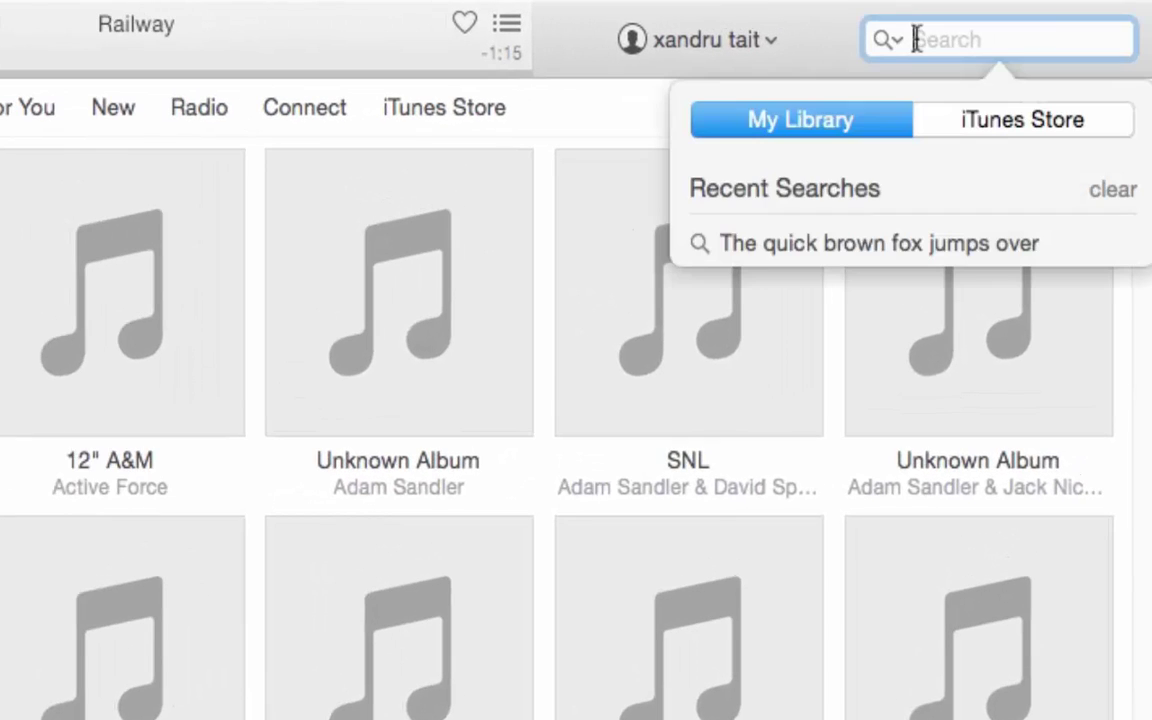
pyautogui.write('railway')
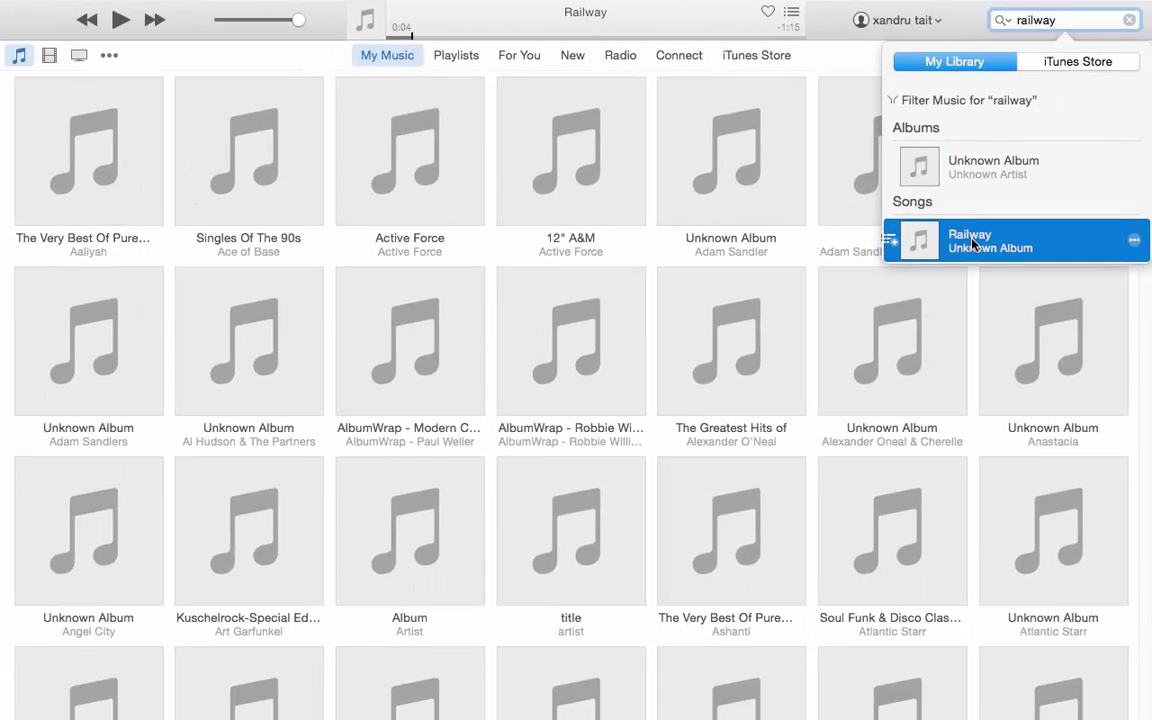
pyautogui.click(930, 310)
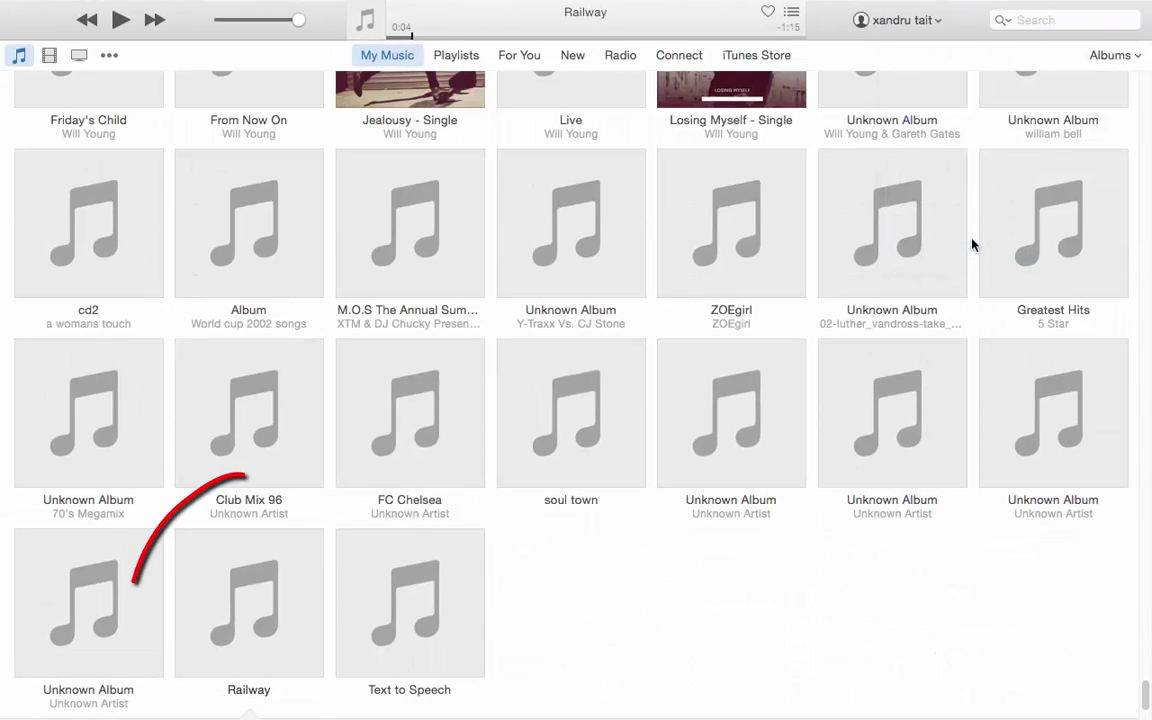
pyautogui.click(222, 592)
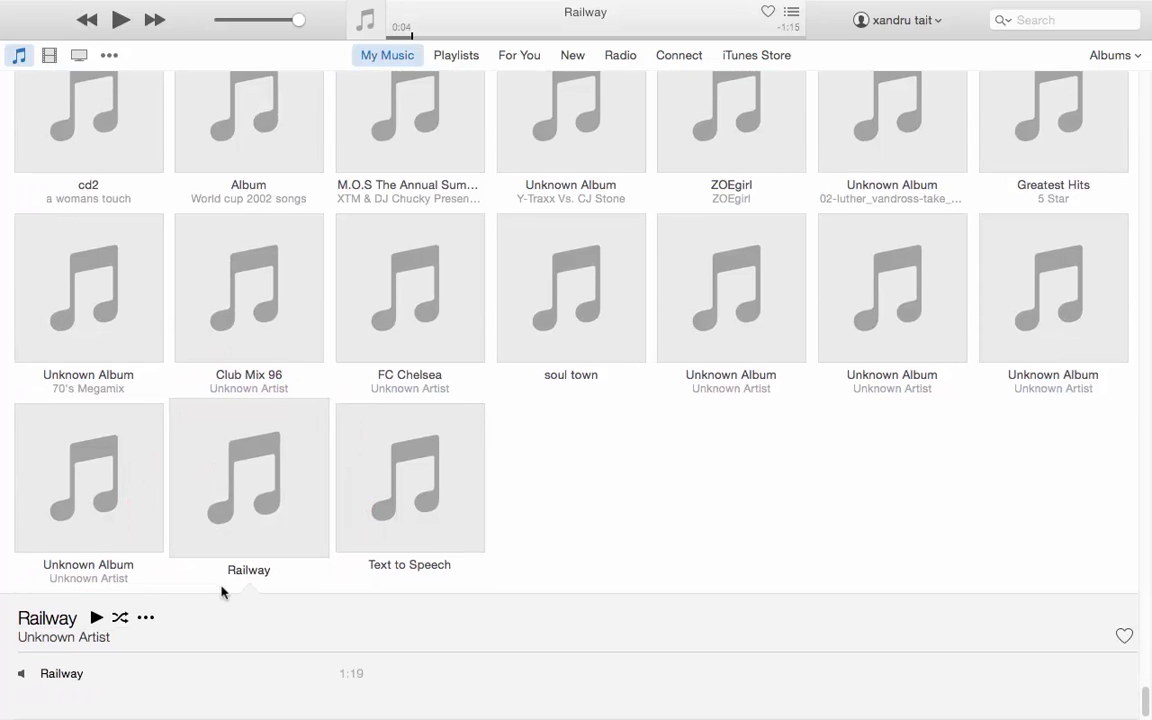
pyautogui.rightClick(245, 514)
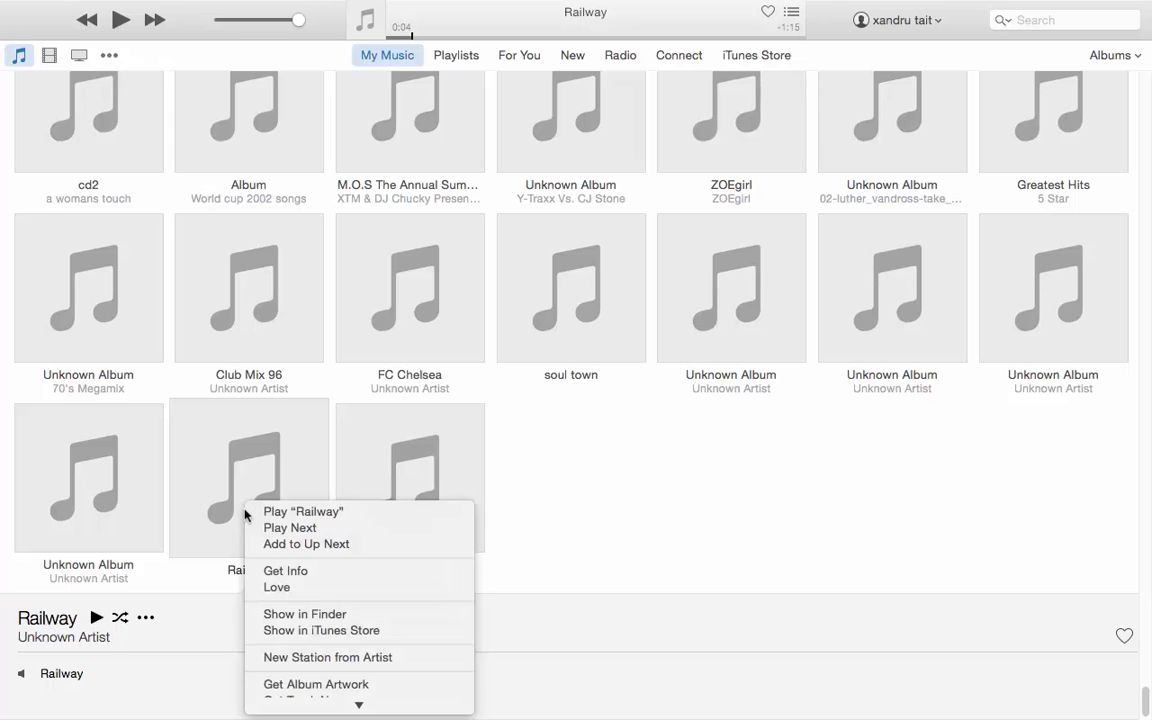
pyautogui.scroll(-3, 300, 680)
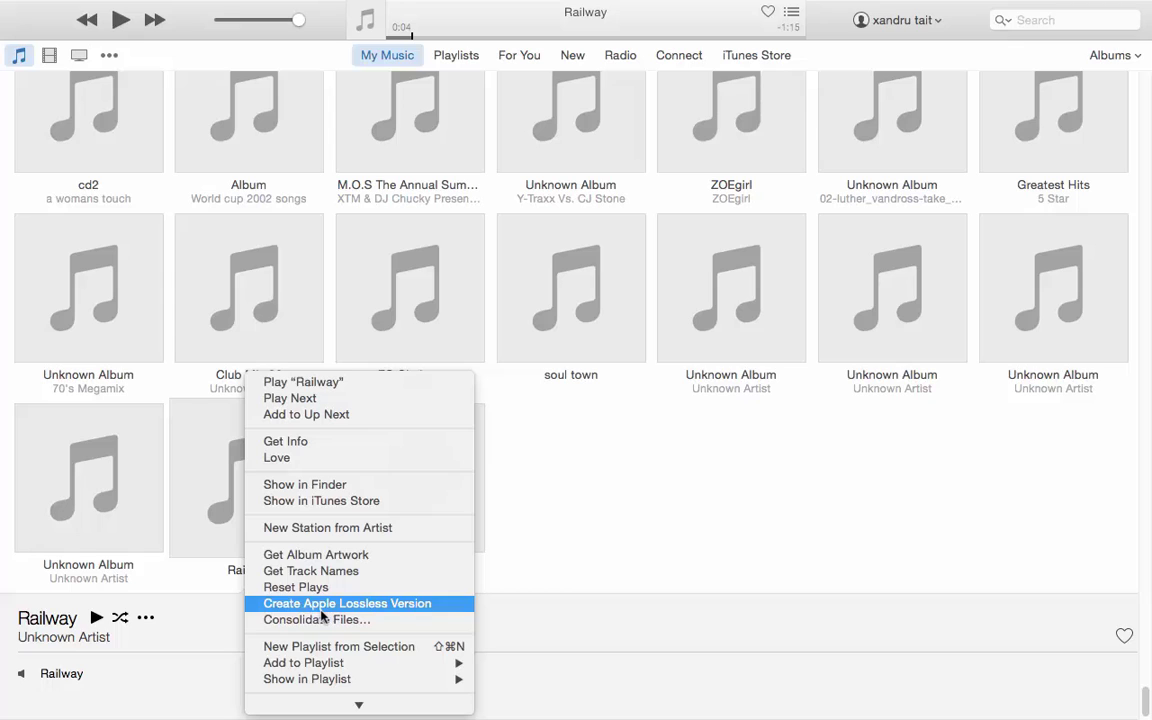
pyautogui.click(617, 522)
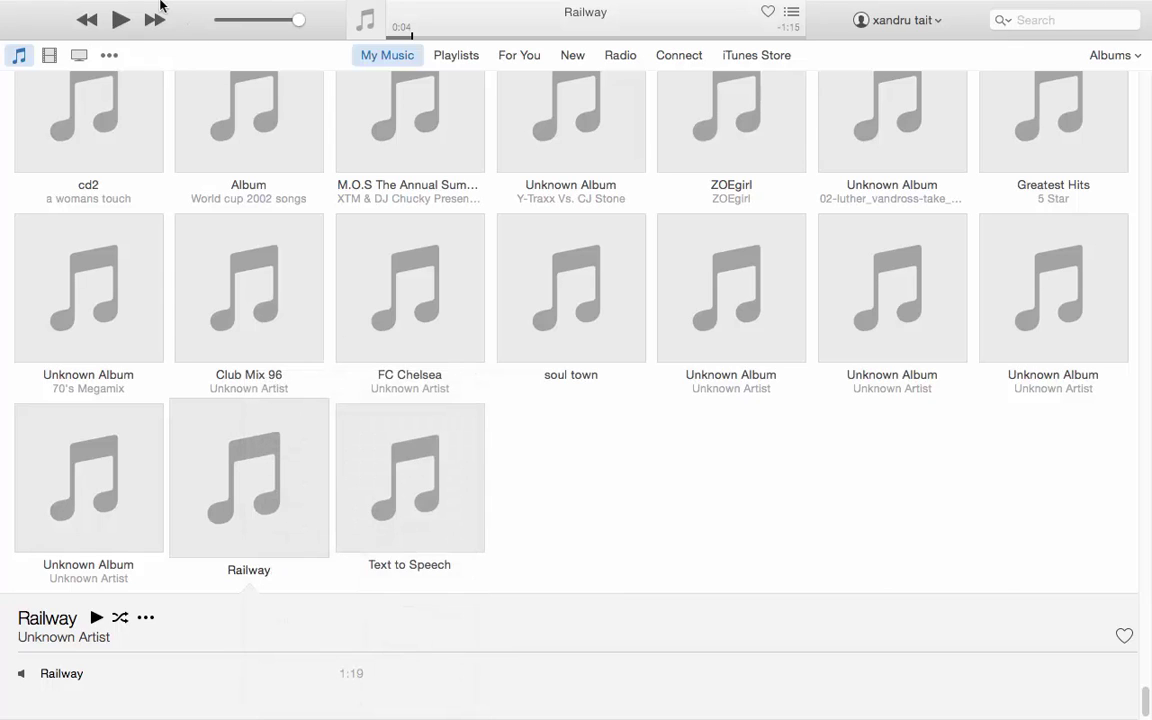
# Set iTunes import to use the MP3 Encoder at Higher Quality (192 kbps)
pyautogui.moveTo(161, 5)
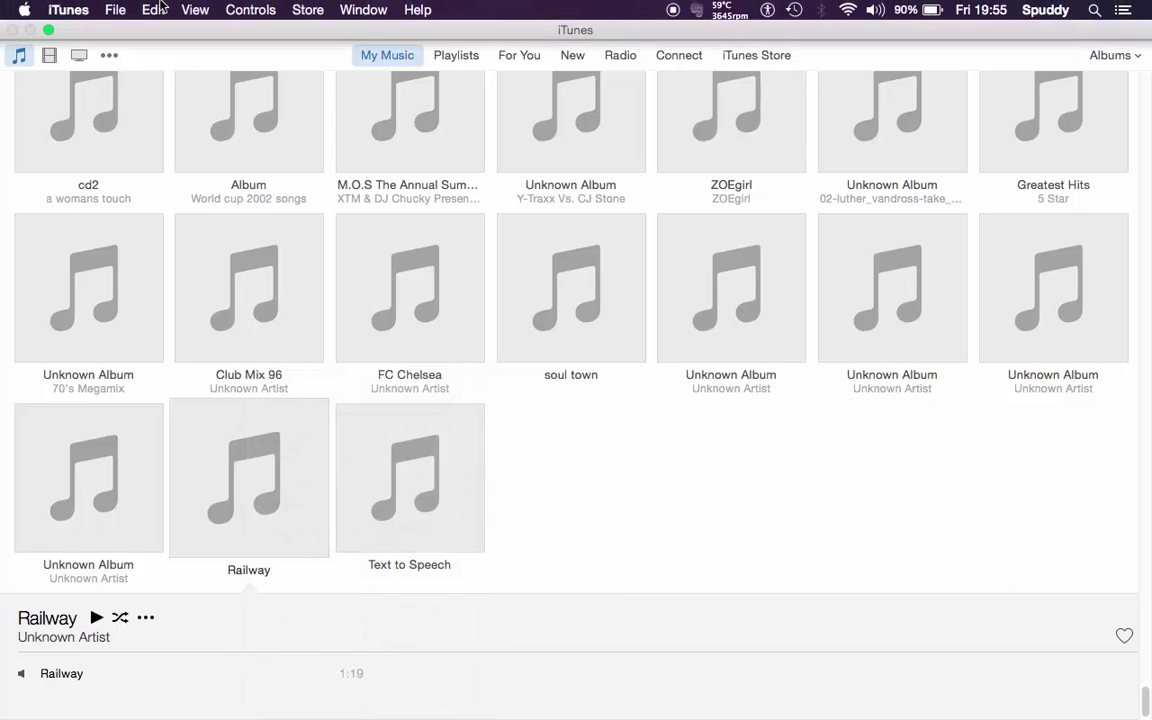
pyautogui.click(68, 11)
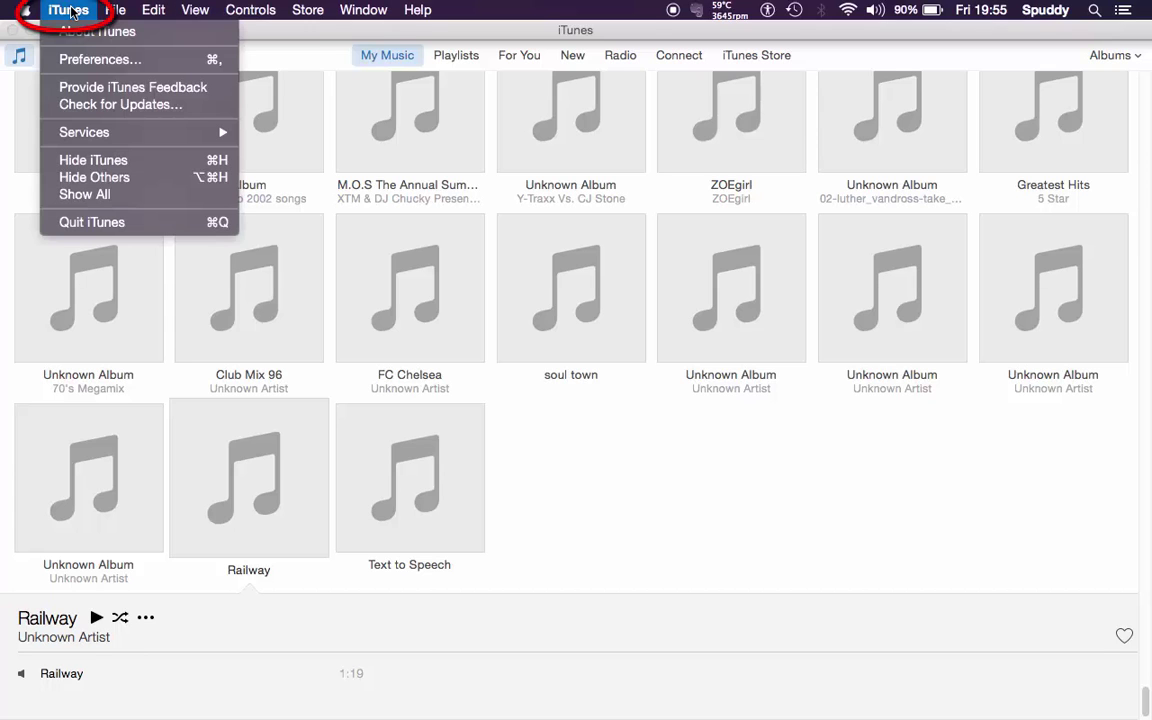
pyautogui.click(84, 60)
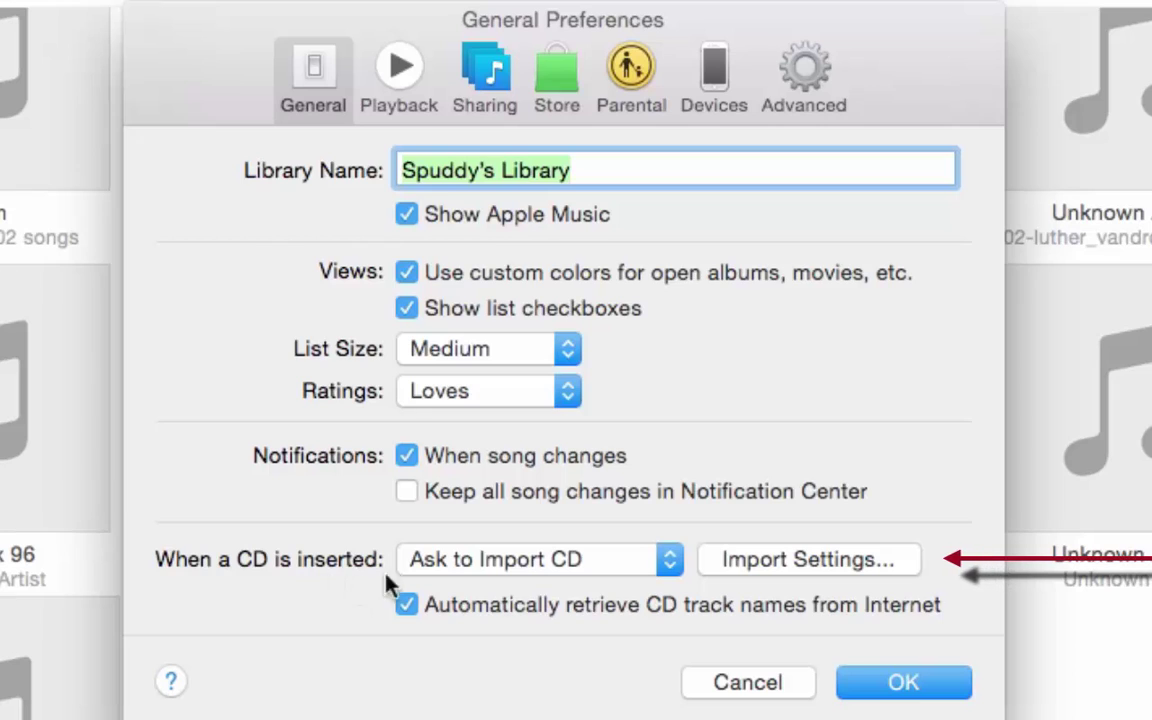
pyautogui.click(795, 570)
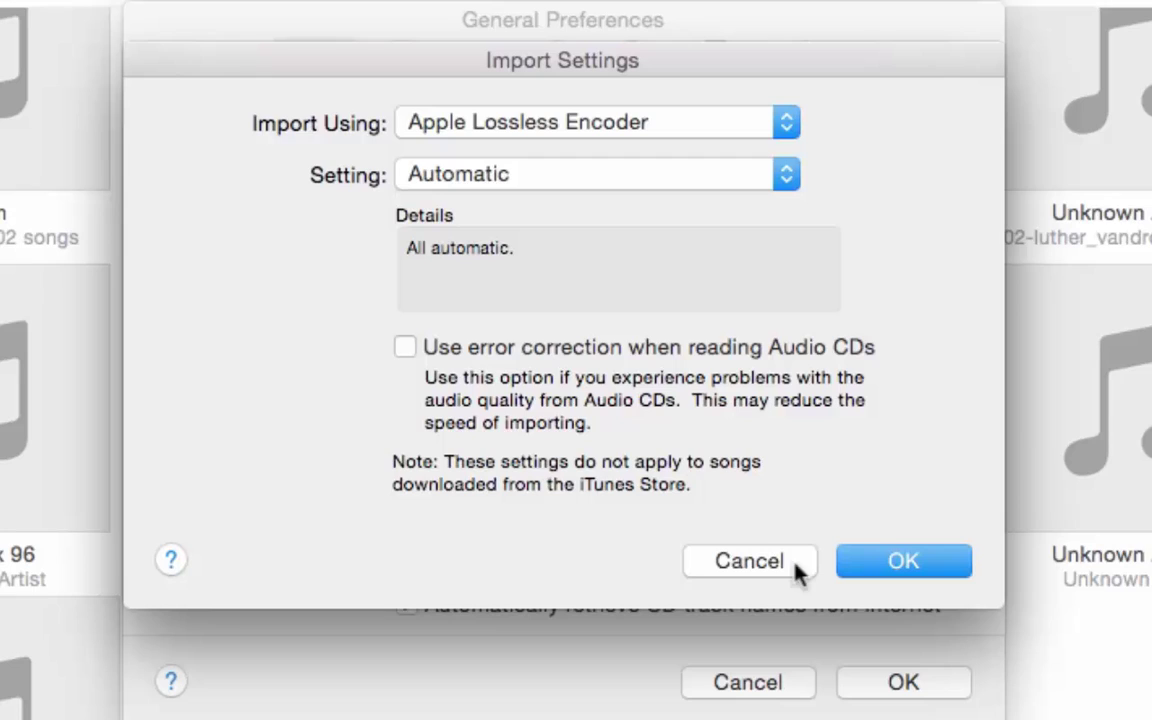
pyautogui.click(788, 124)
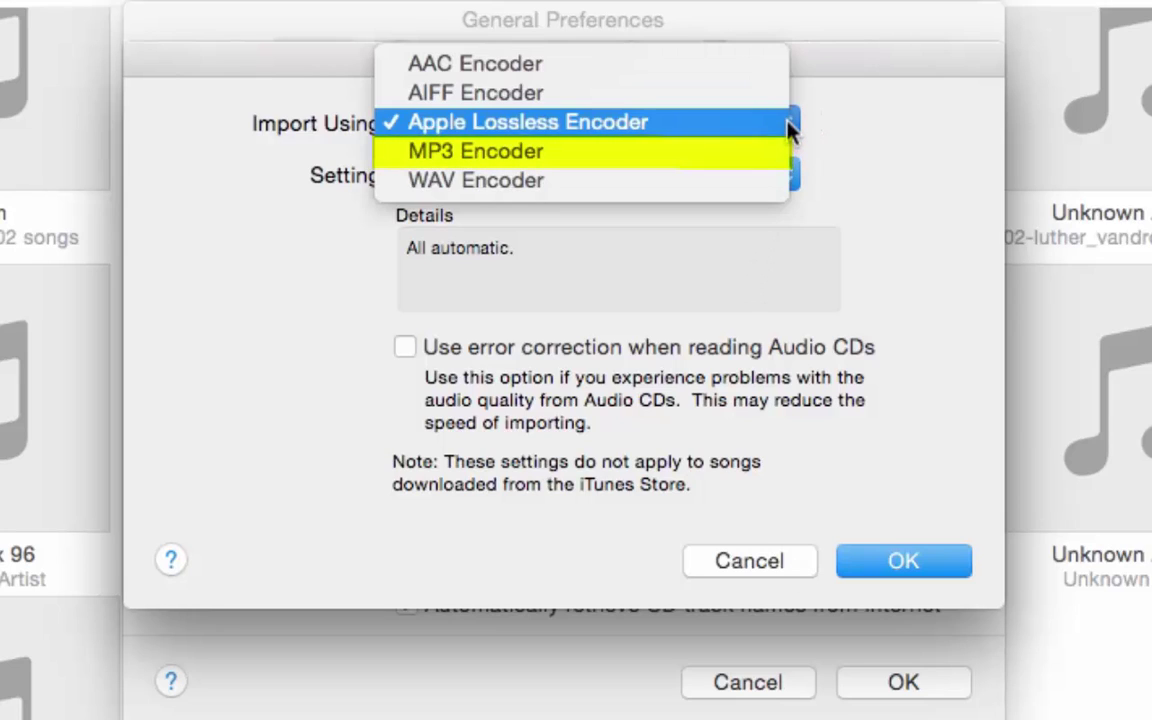
pyautogui.click(698, 154)
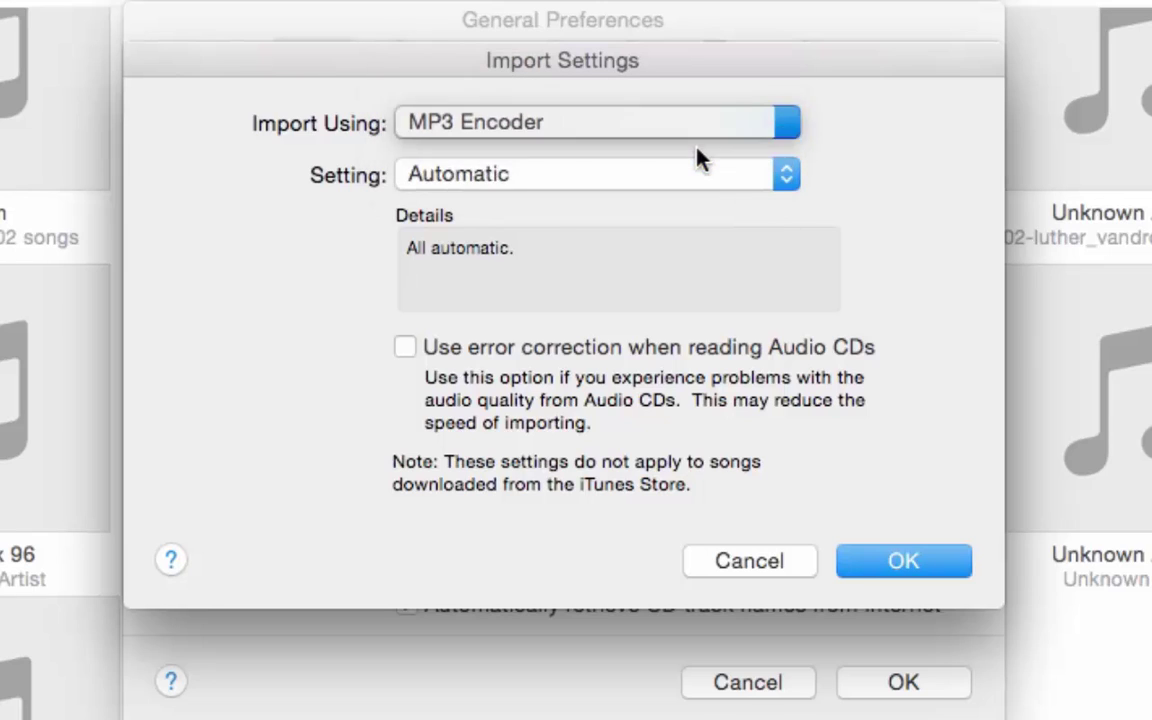
pyautogui.click(780, 176)
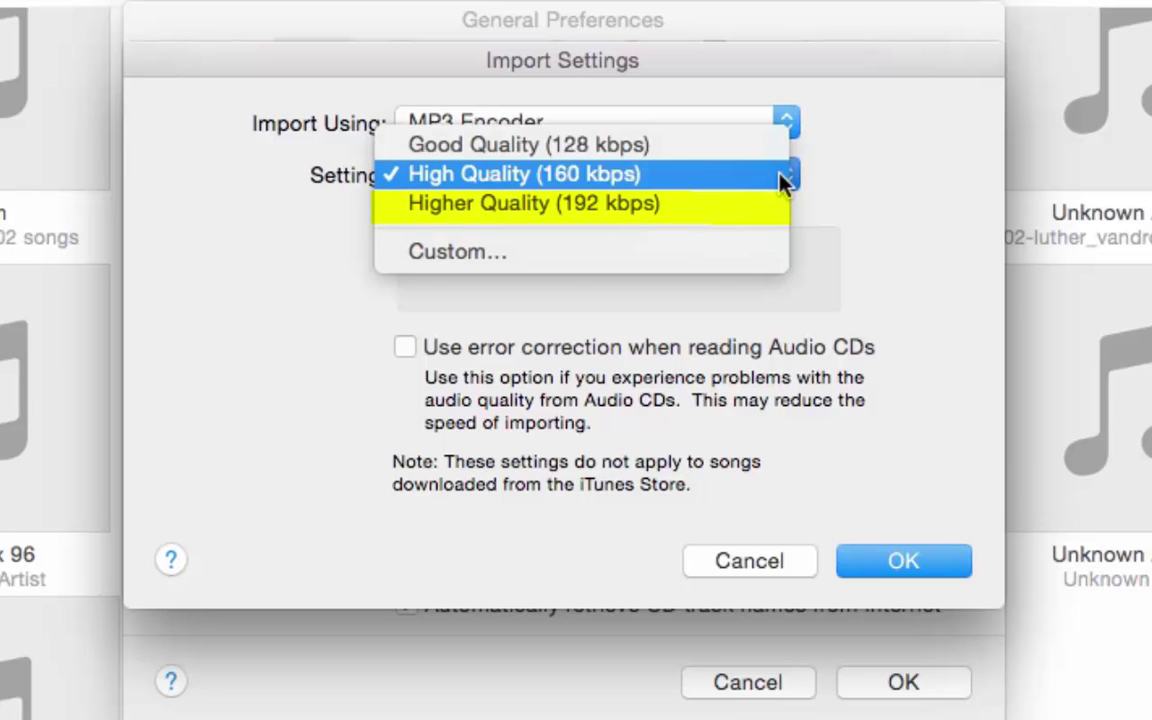
pyautogui.click(727, 210)
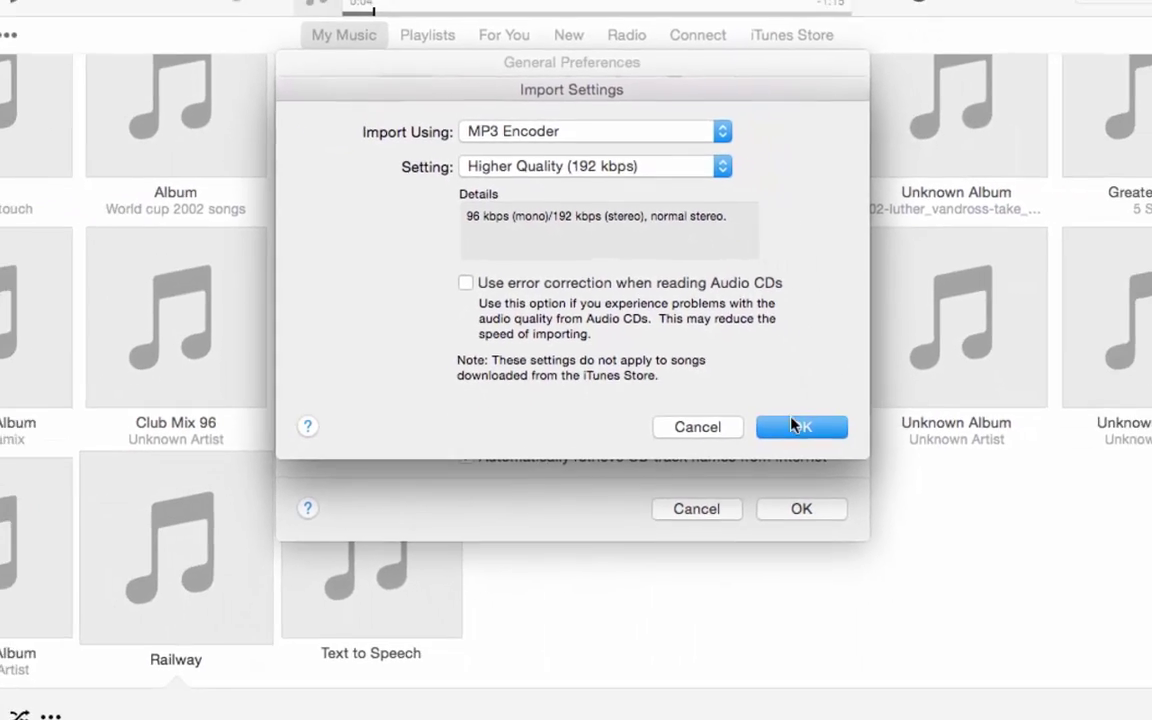
pyautogui.click(903, 560)
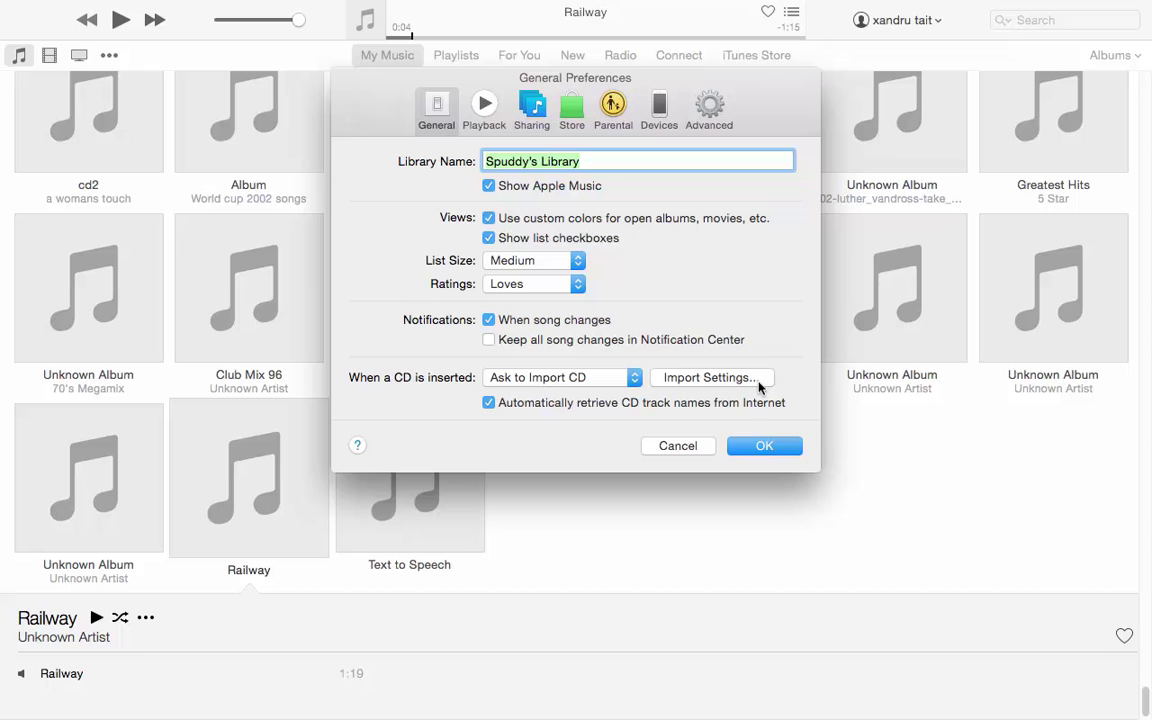
# Close Preferences, create an MP3 version of the Railway album, and select the new copy
pyautogui.click(764, 446)
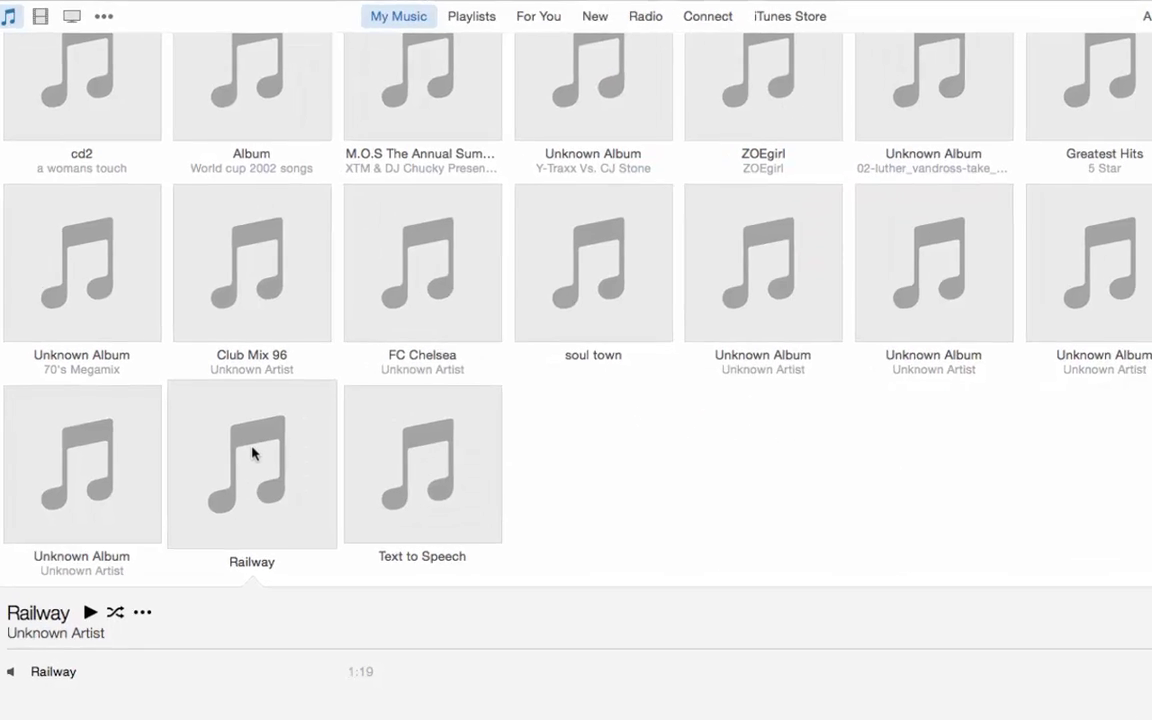
pyautogui.rightClick(250, 467)
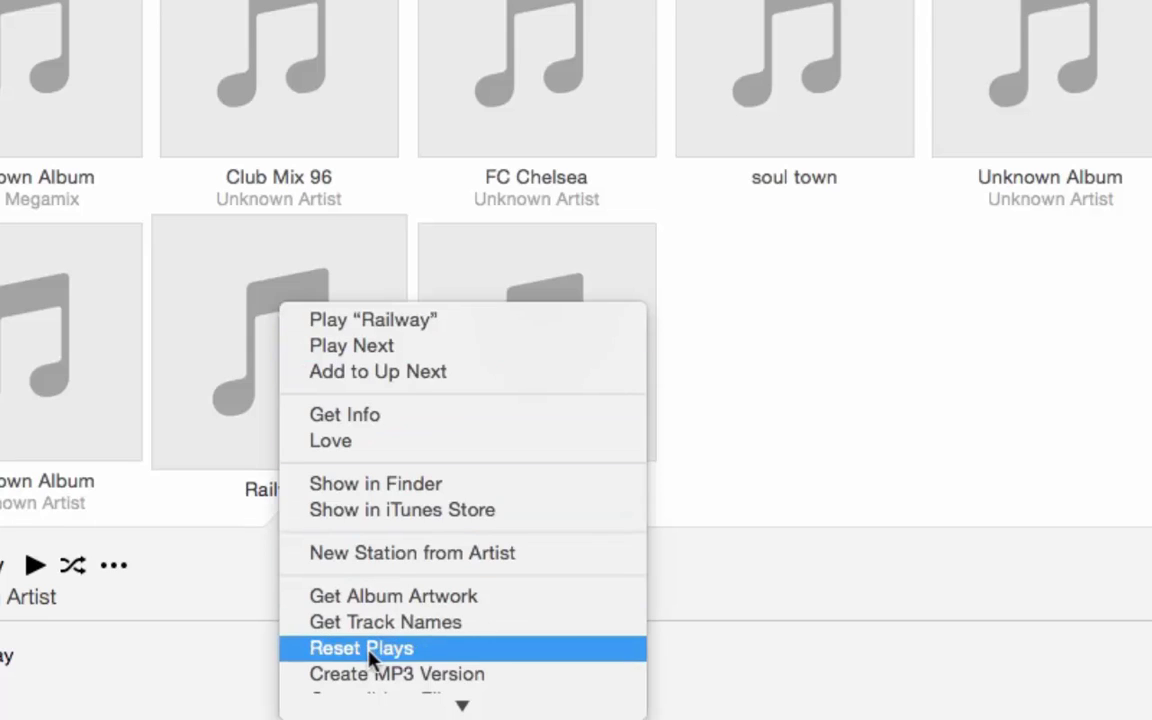
pyautogui.scroll(-4, 373, 674)
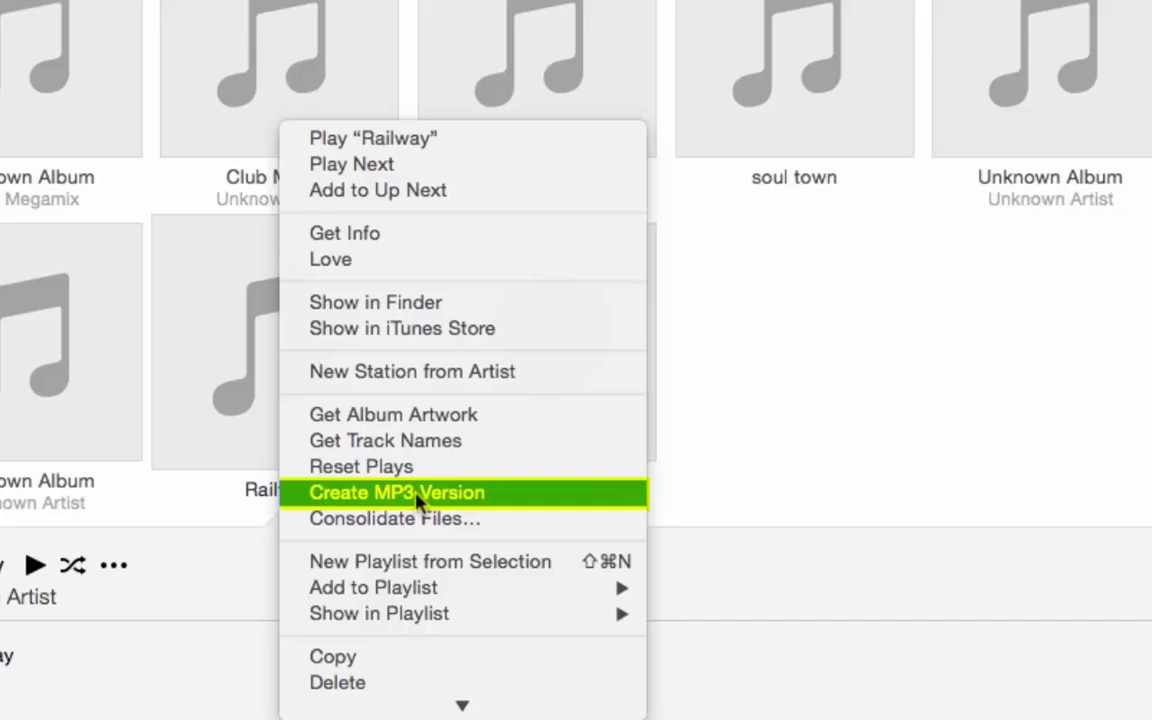
pyautogui.click(415, 493)
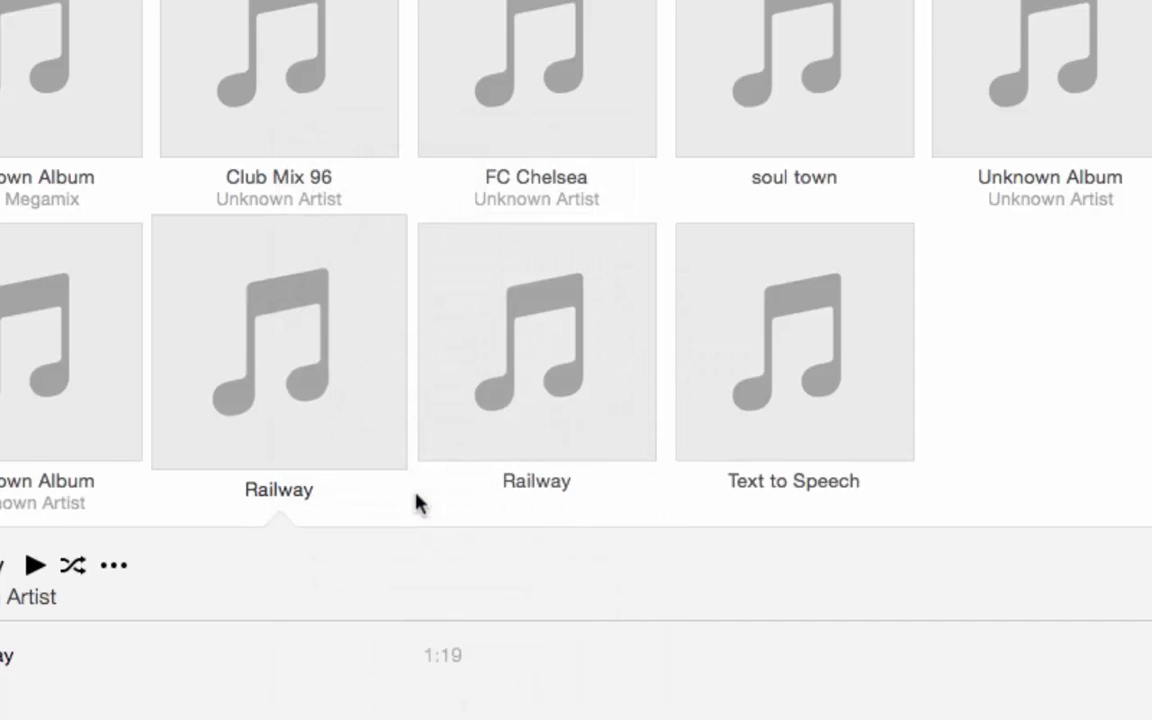
pyautogui.click(508, 376)
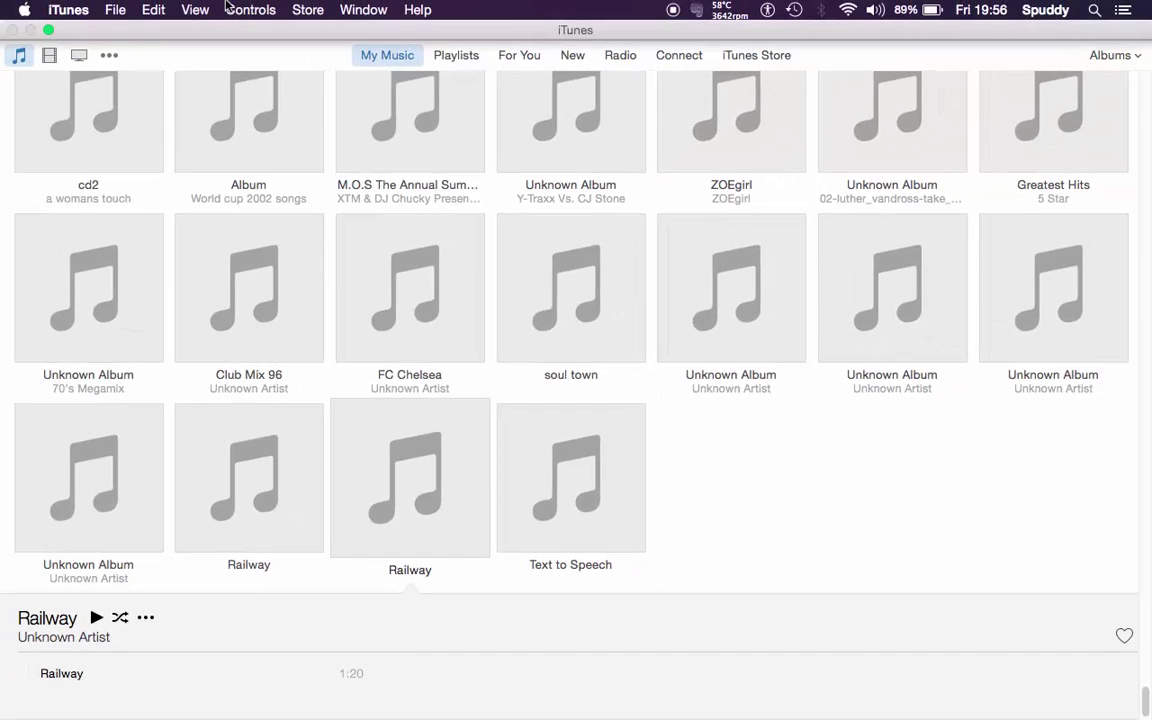
# Quit iTunes from the iTunes menu
pyautogui.click(70, 10)
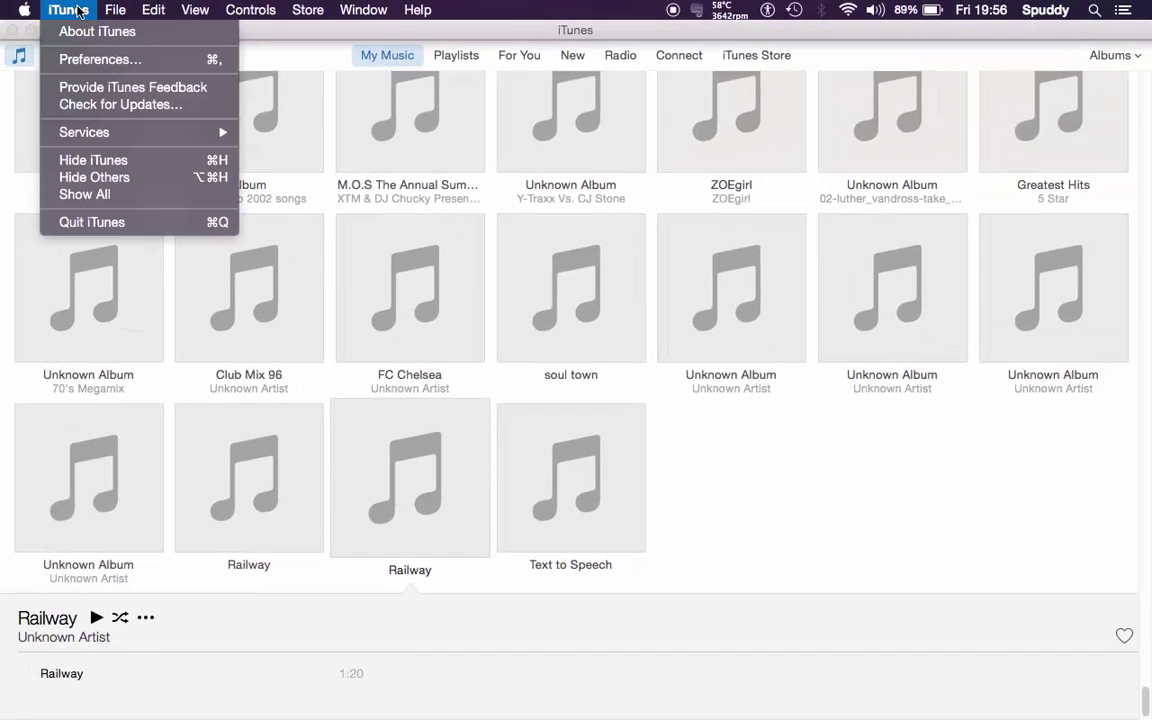
pyautogui.click(107, 222)
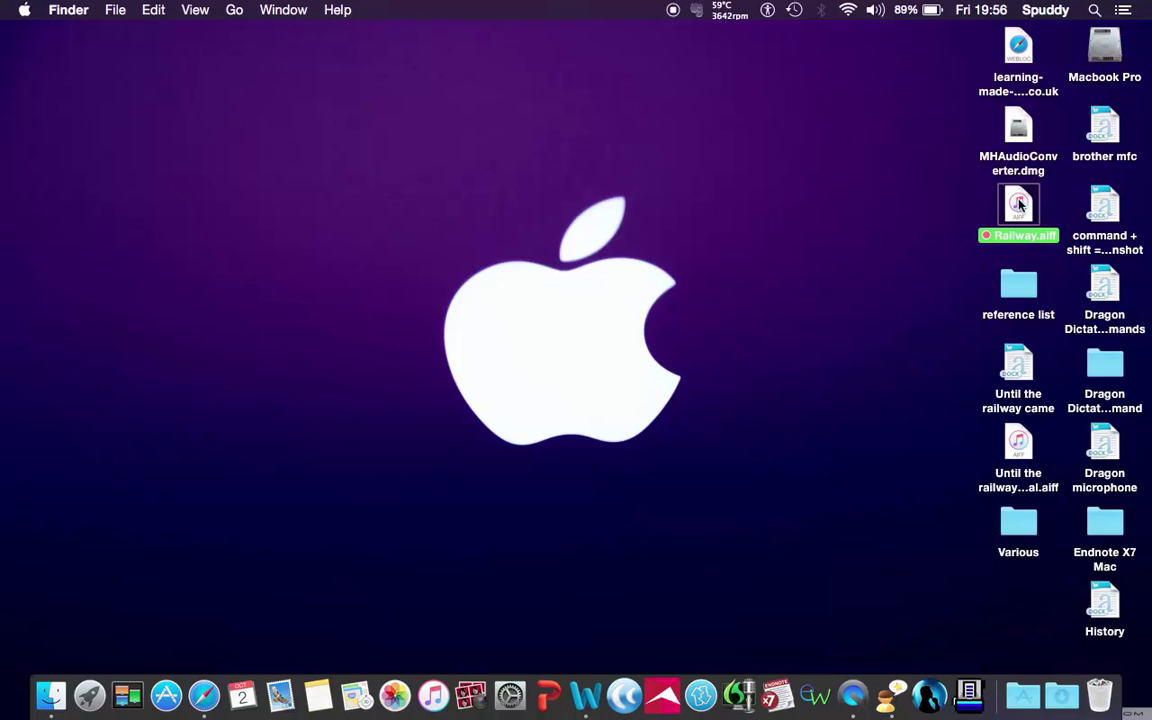
# Launch MediaHuman Audio Converter, dismiss the update notice, and drag in Railway.aiff from the desktop
pyautogui.click(700, 683)
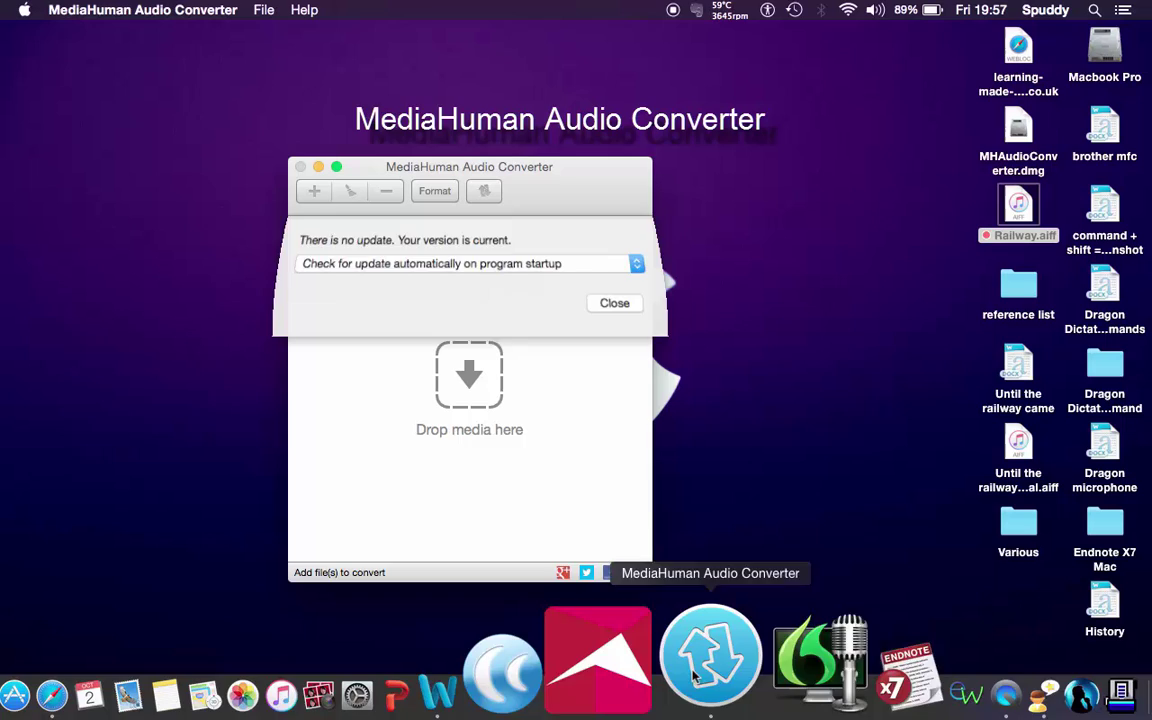
pyautogui.click(614, 301)
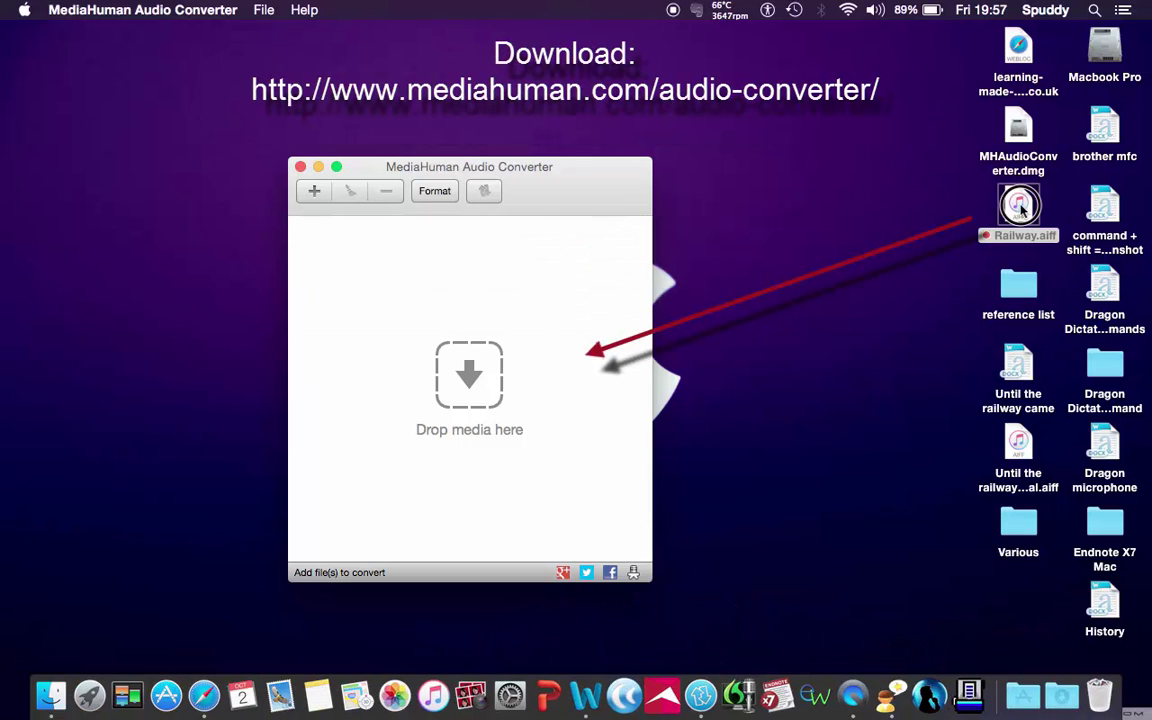
pyautogui.moveTo(1021, 207); pyautogui.dragTo(463, 376)
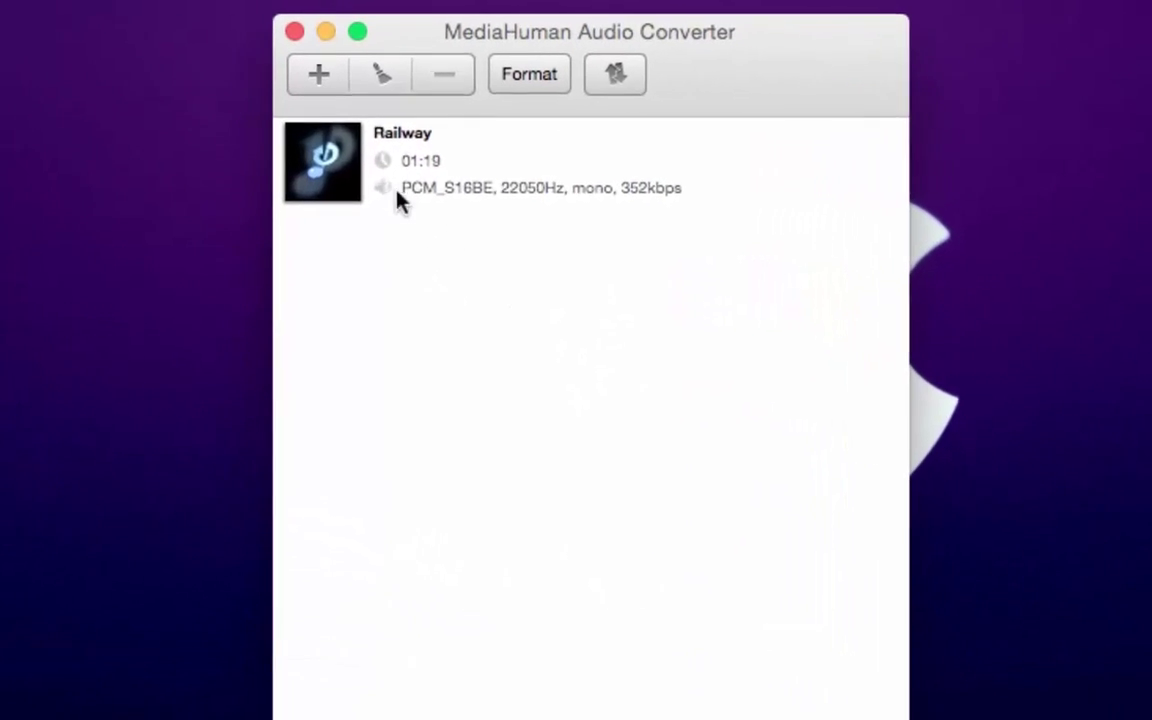
pyautogui.click(349, 194)
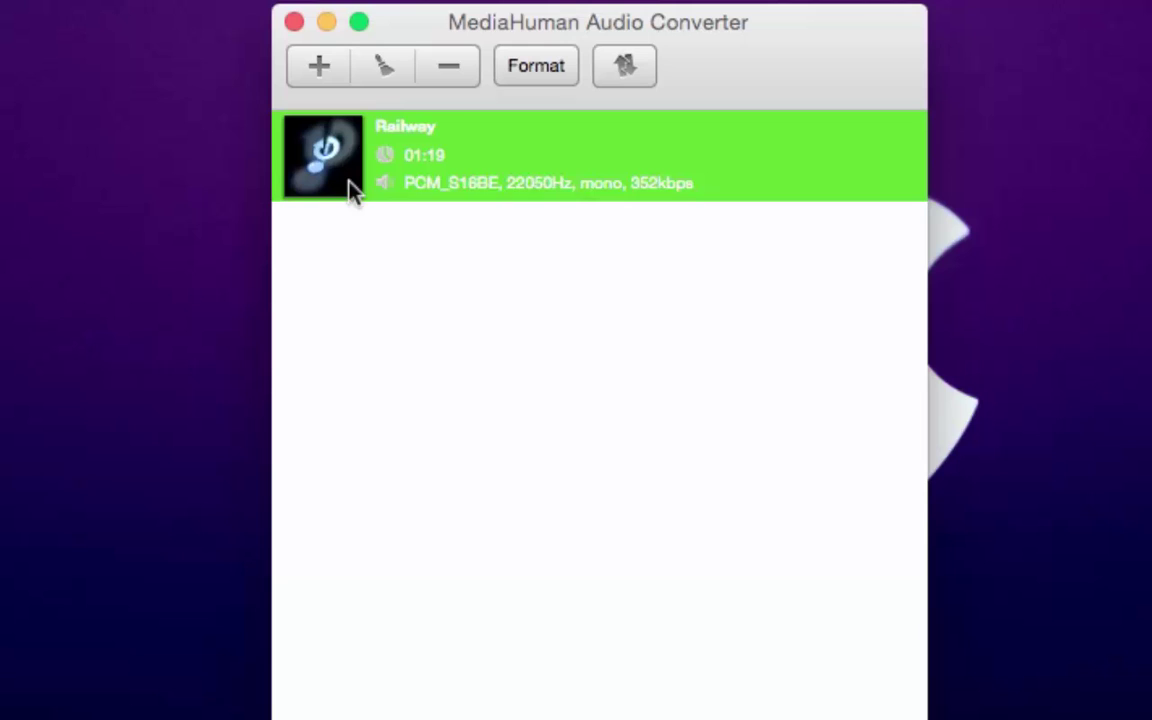
# Set the output format to MP3 at 320kbps and convert Railway
pyautogui.click(538, 68)
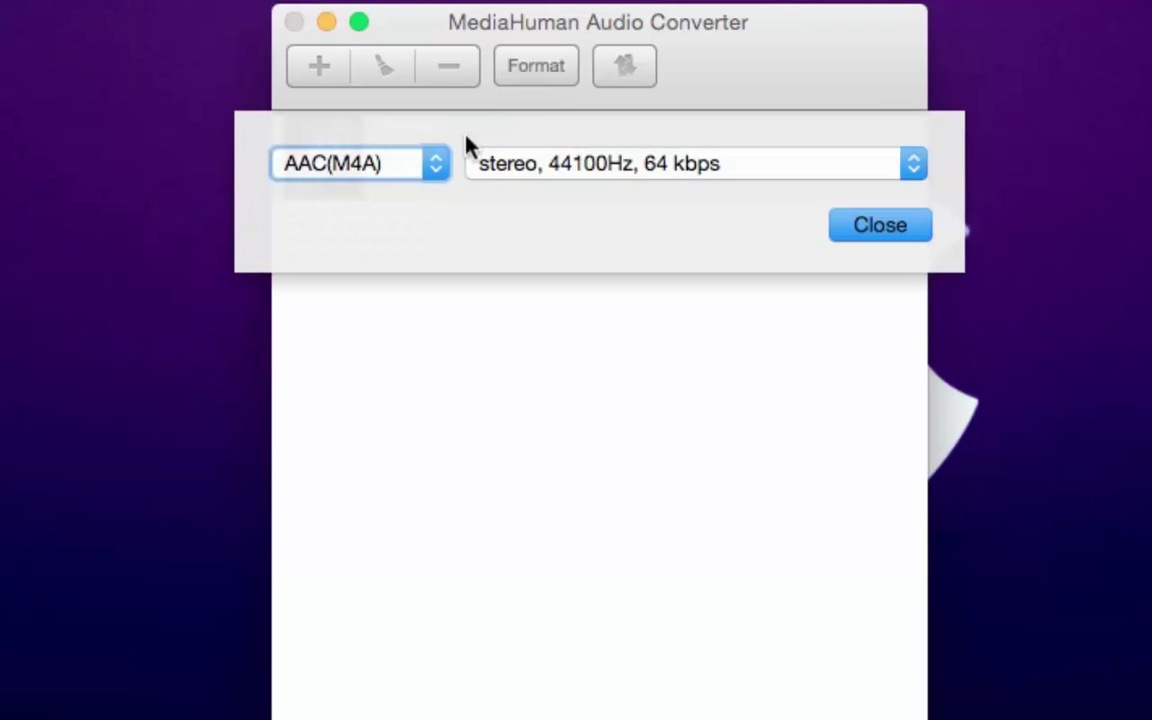
pyautogui.click(432, 176)
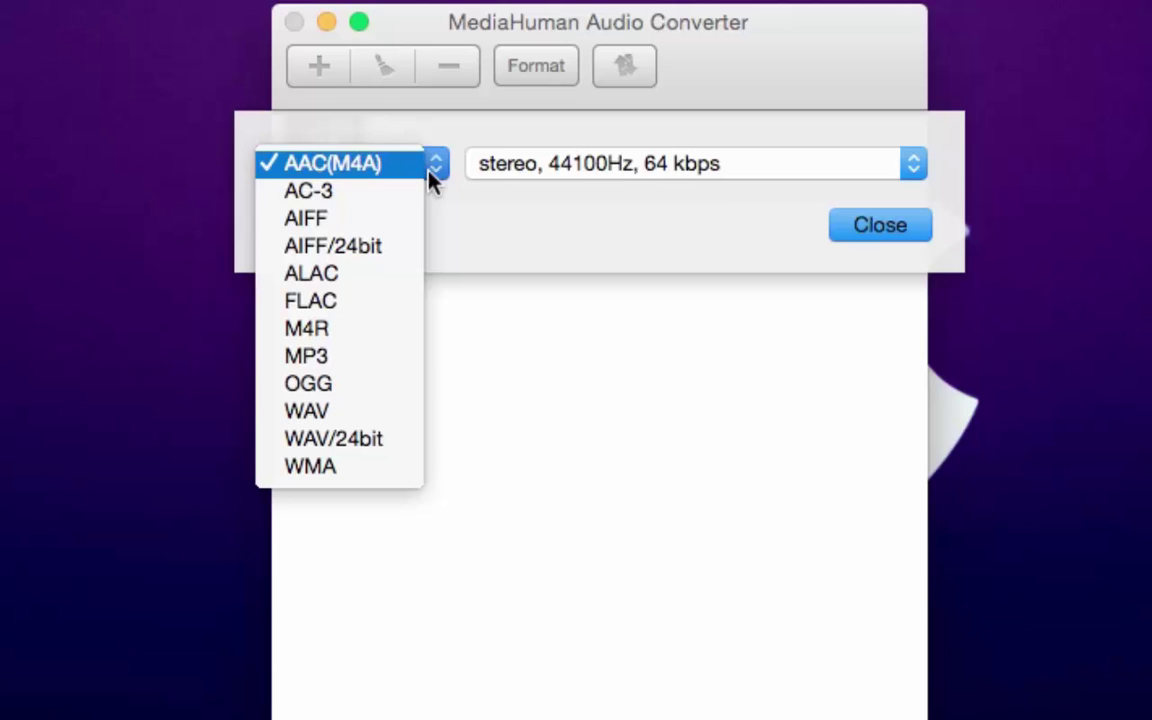
pyautogui.click(368, 358)
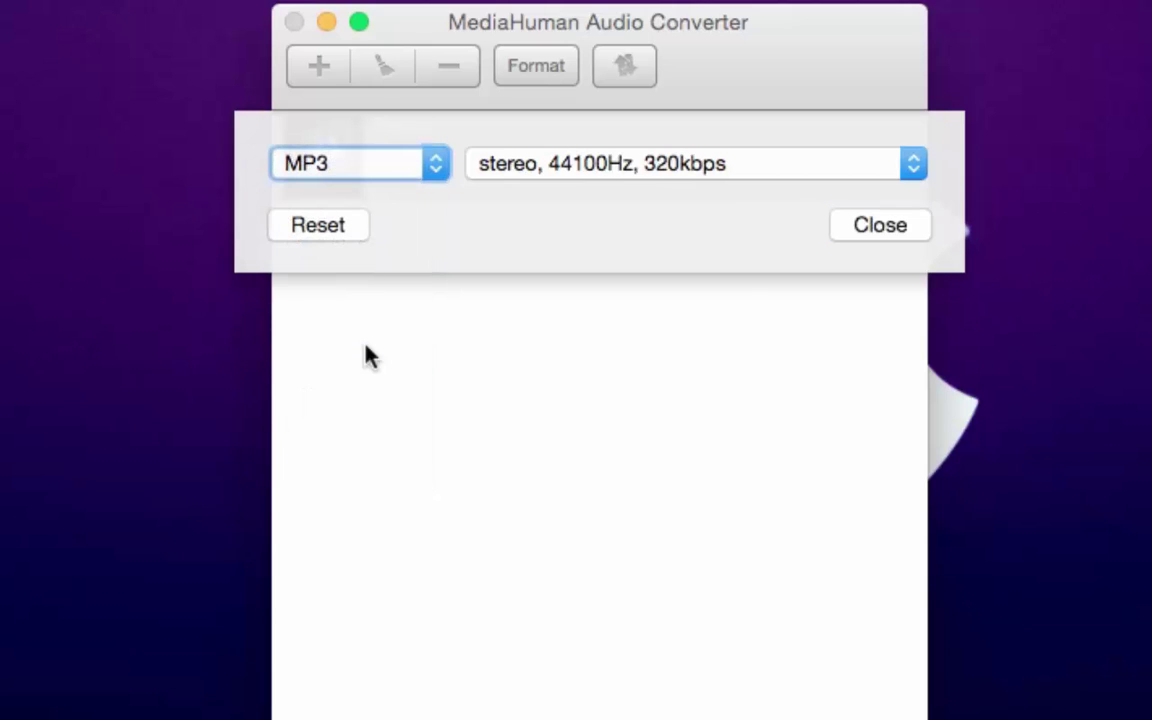
pyautogui.click(713, 175)
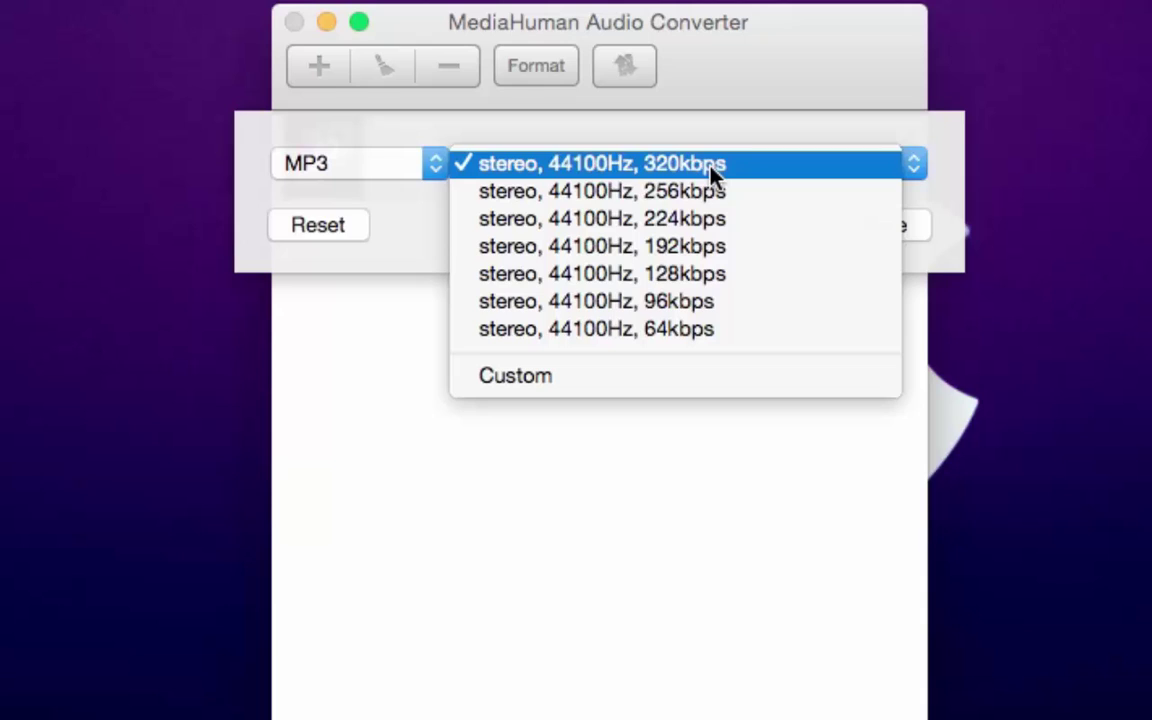
pyautogui.click(713, 175)
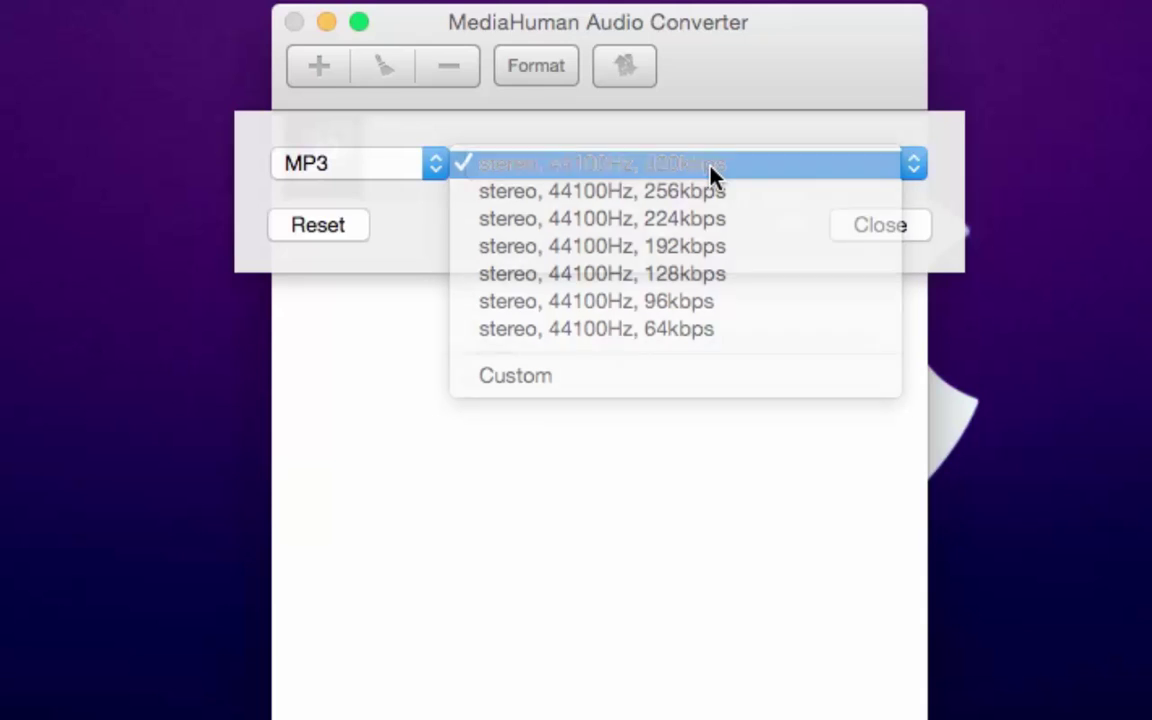
pyautogui.click(877, 232)
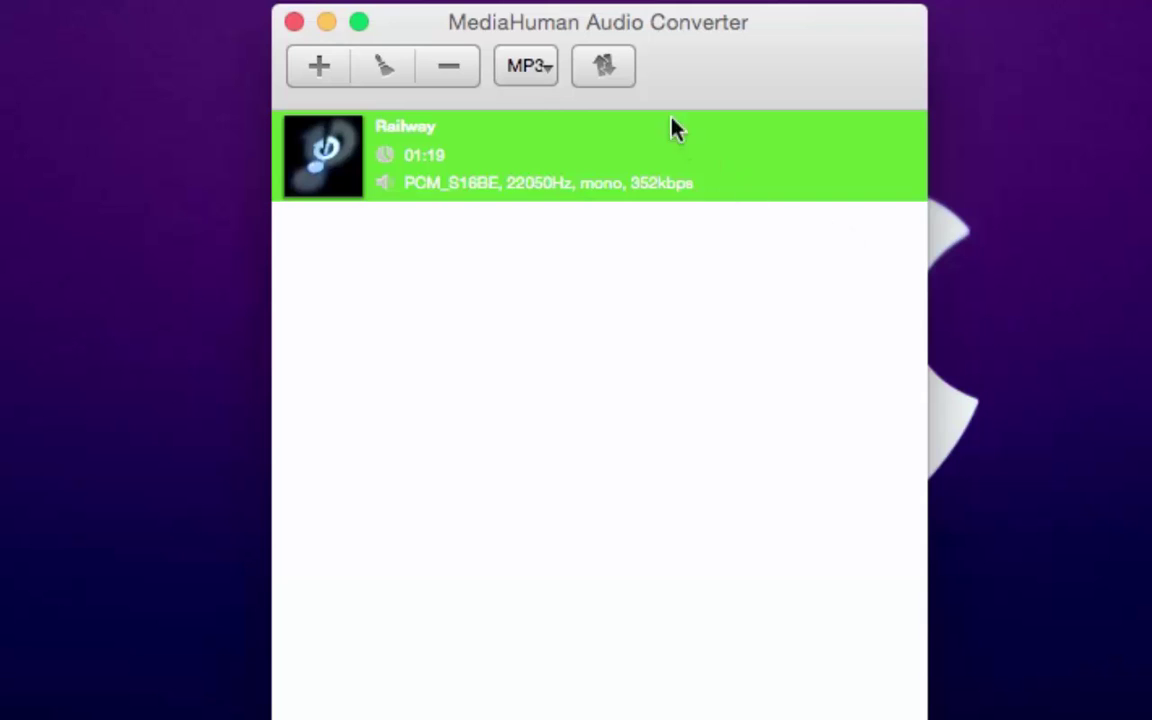
pyautogui.click(605, 67)
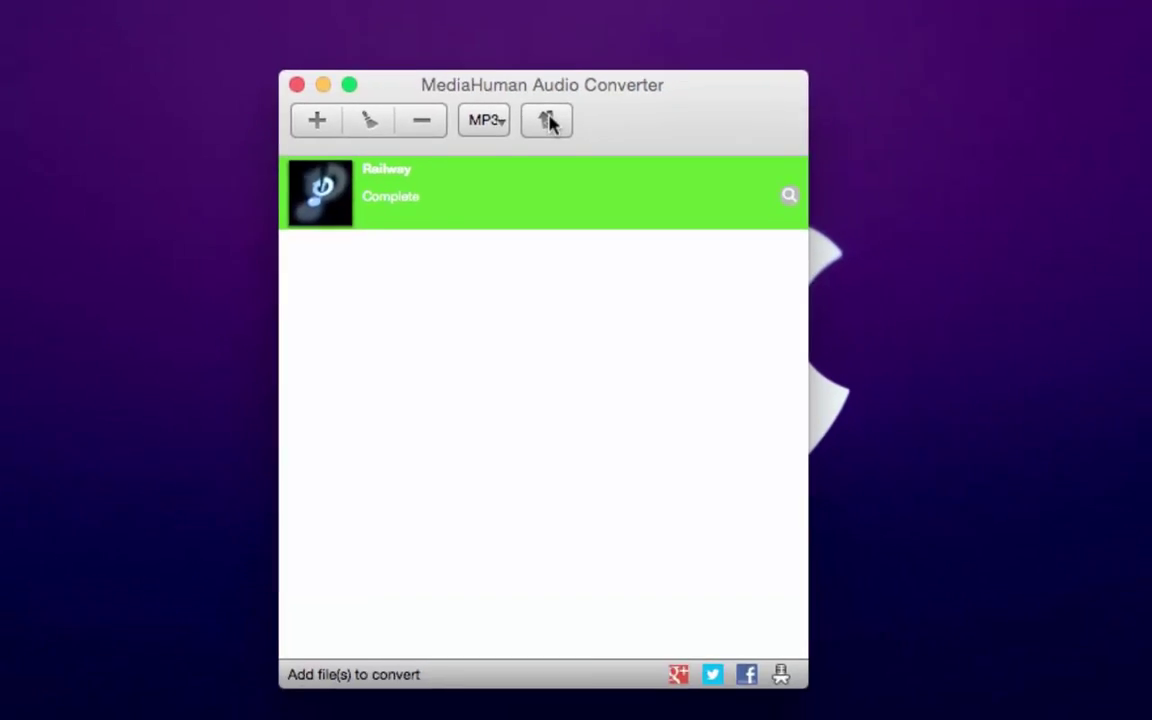
pyautogui.click(903, 159)
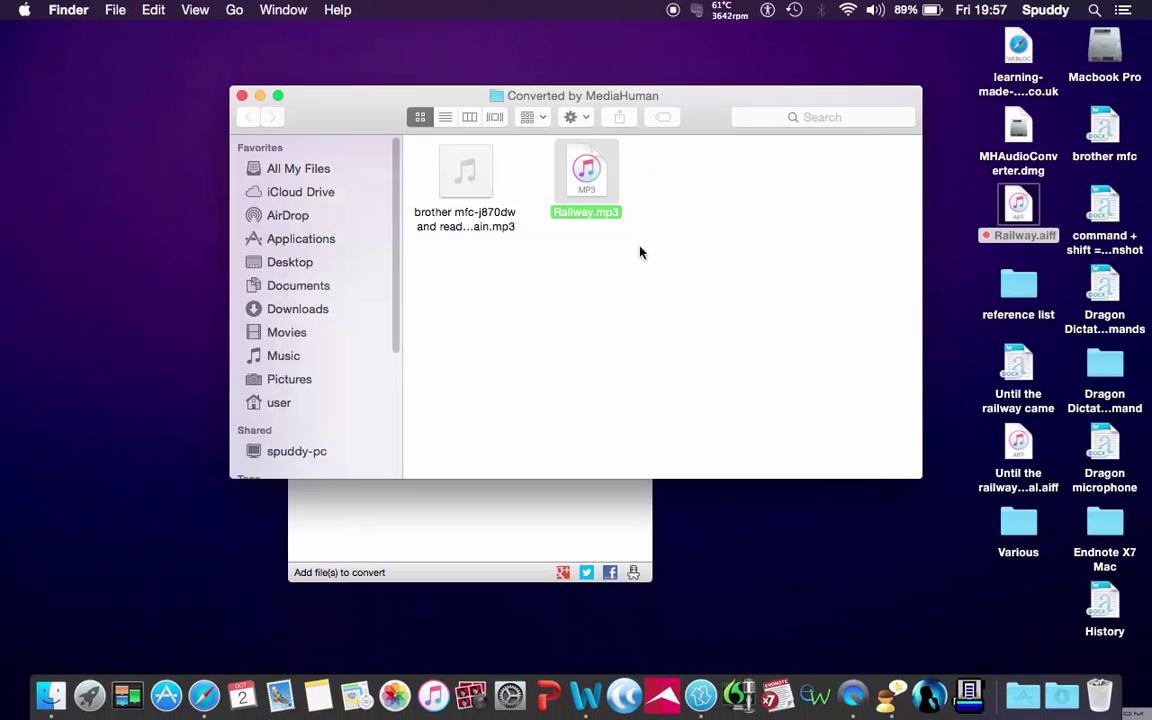
pyautogui.moveTo(595, 176)
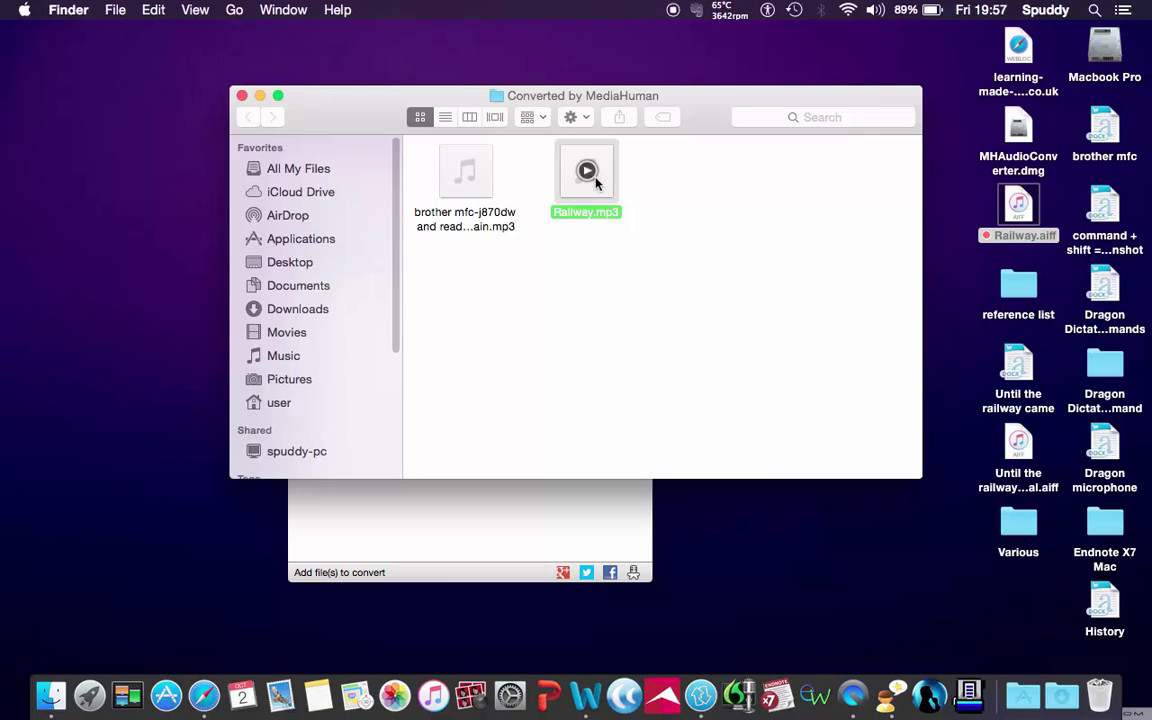